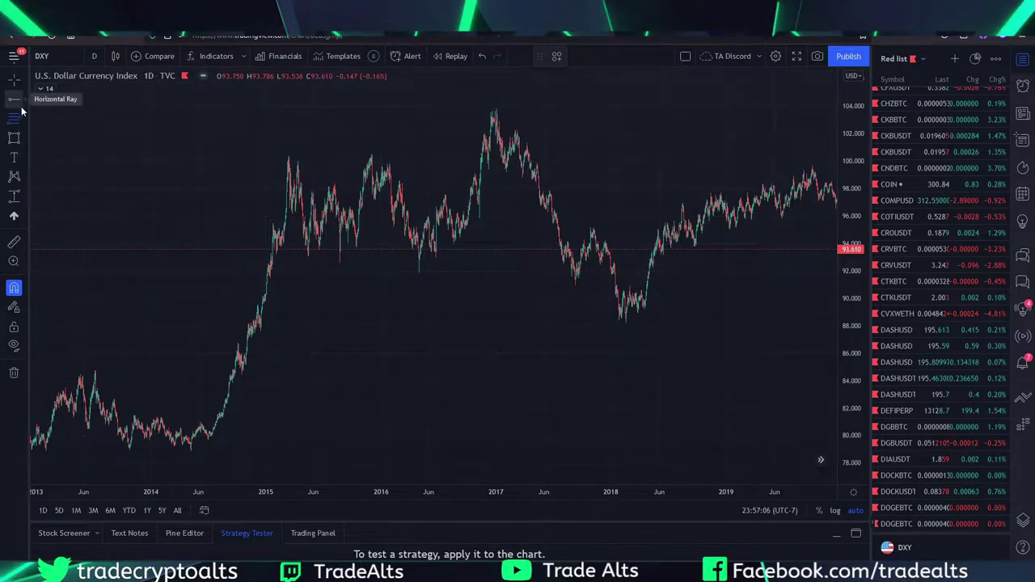
- Draw a Fib Retracement on the DXY chart from the 08 May 2014 low at 78.906 to the January 2017 high at 103.832
click(26, 123)
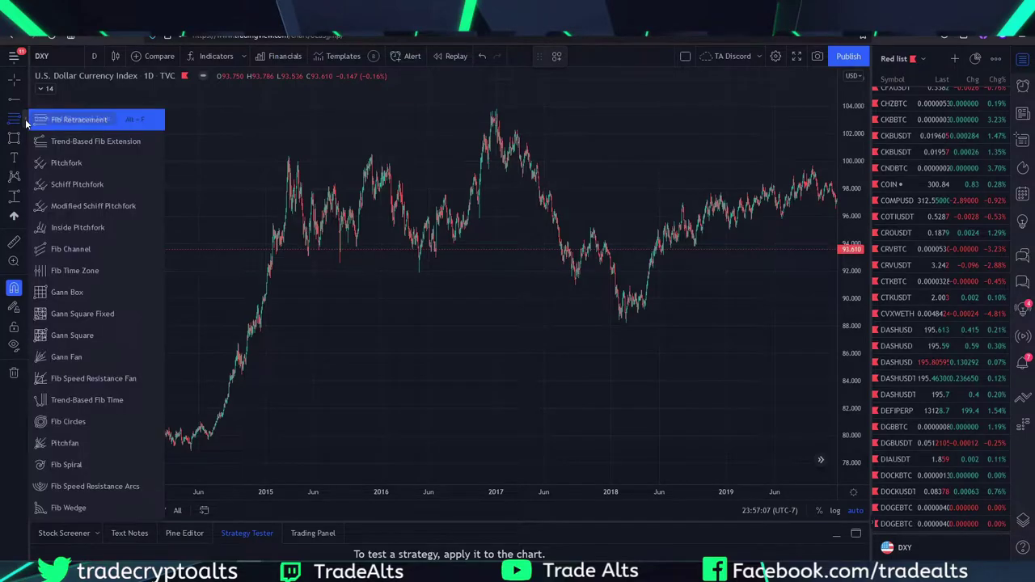
click(72, 121)
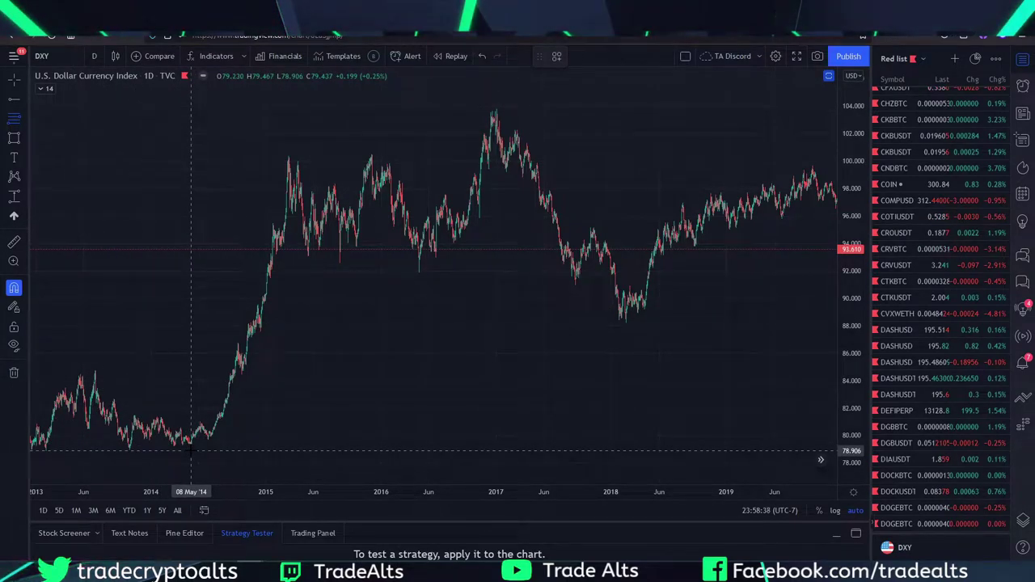
key(ctrl)
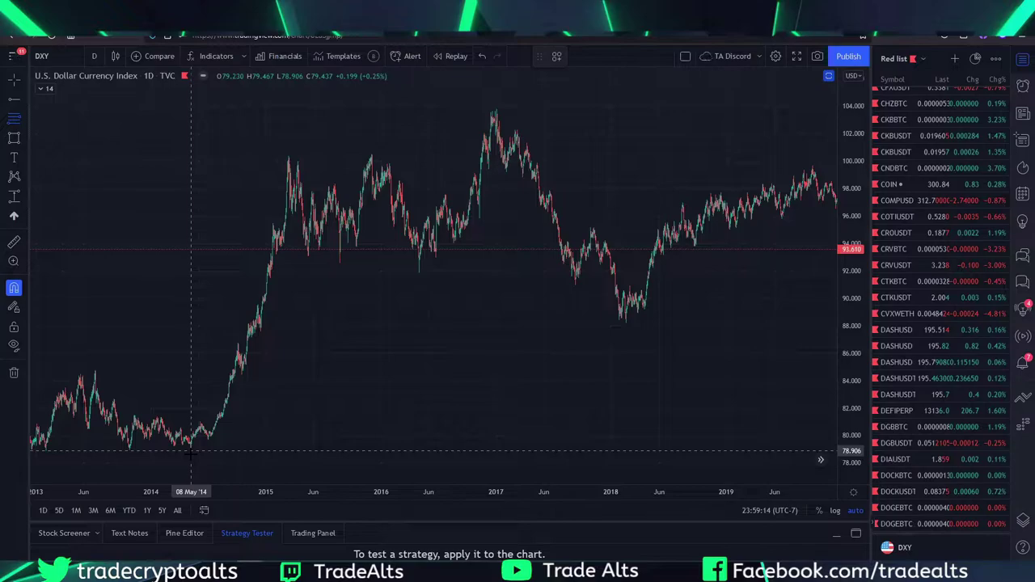
drag(191, 450, 347, 107)
scroll(495, 106, up, 2)
scroll(348, 113, down, 4)
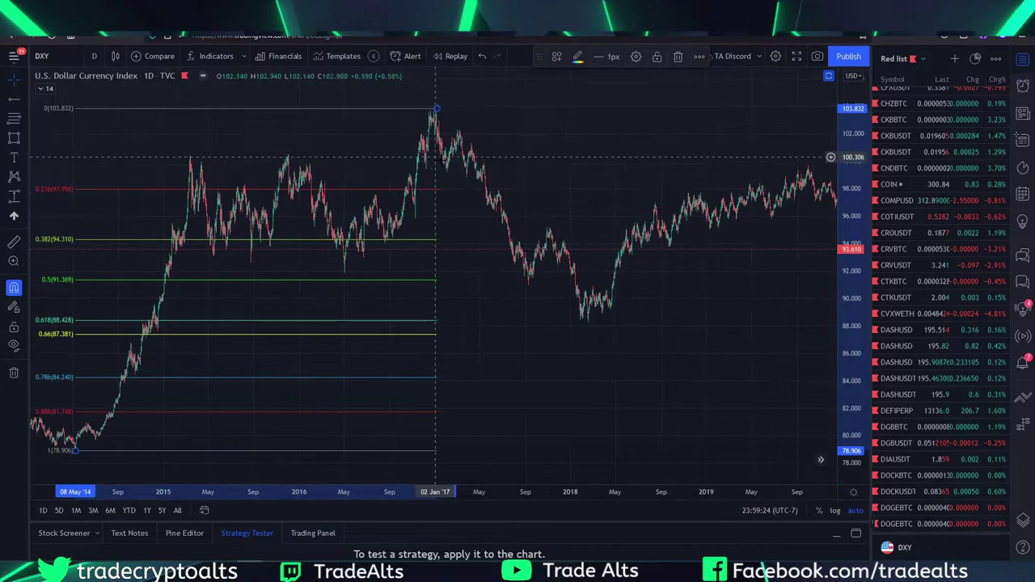
click(565, 242)
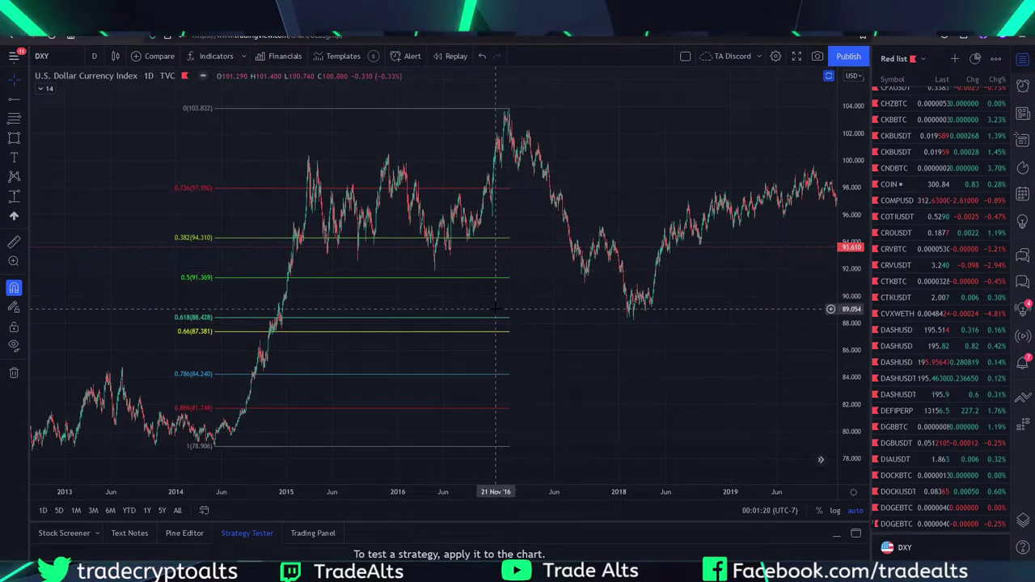
- Draw a rectangle covering the zone between the 0.618 and 0.66 retracement levels, from about November 2016 to mid-2018
click(13, 139)
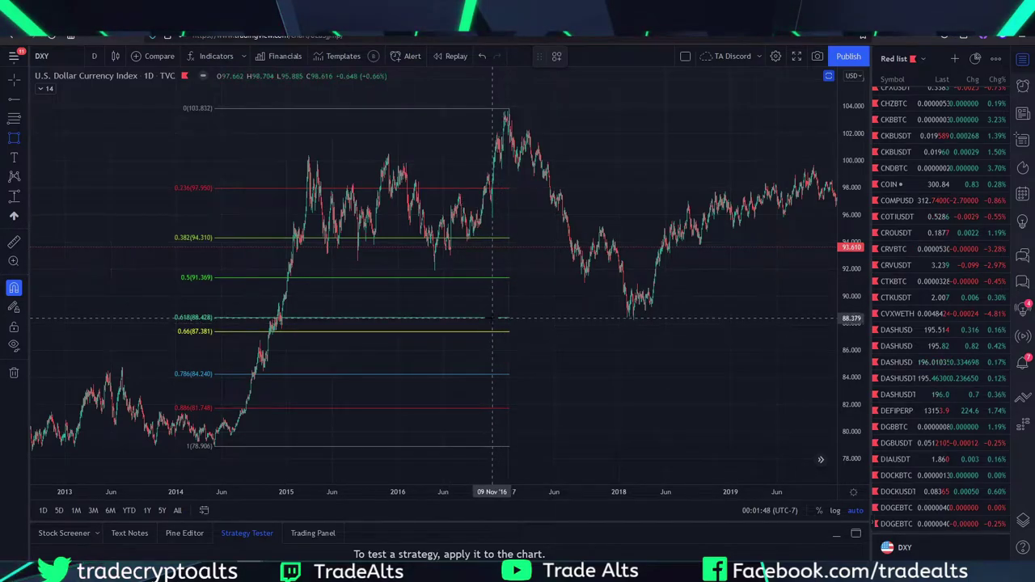
mouse_move(490, 318)
mouse_down()
mouse_move(704, 321)
mouse_move(683, 331)
mouse_up()
click(639, 335)
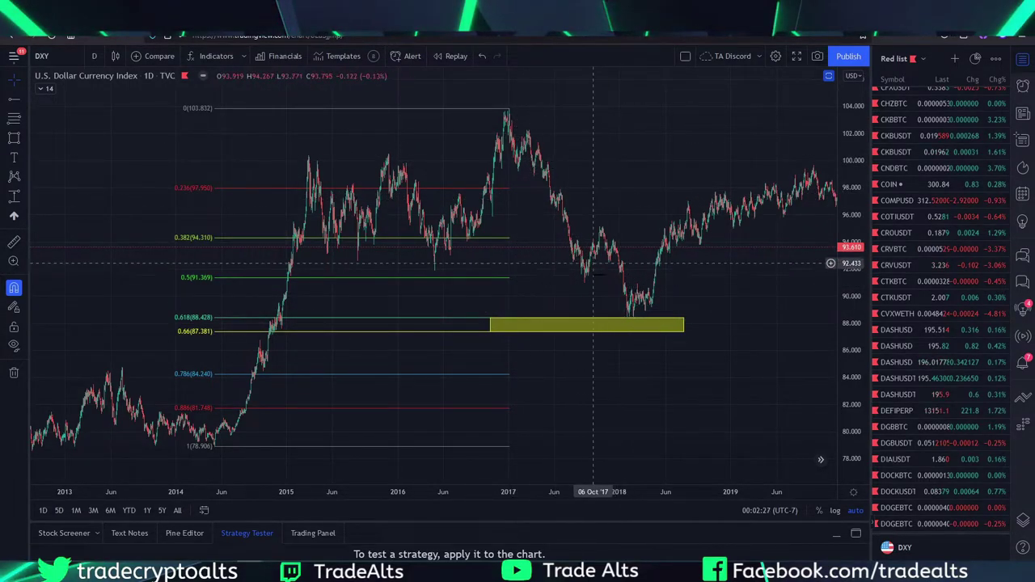
- Examine the early 2018 price reaction at the shaded 0.618–0.66 zone and the 2011 and 2014 swing lows preceding the 2017 high
click(625, 323)
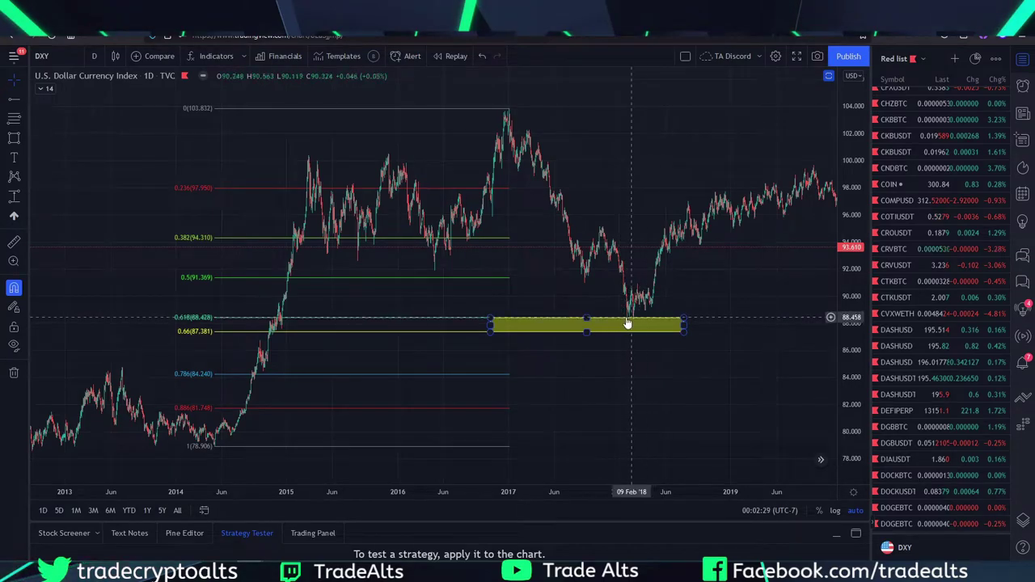
drag(651, 303, 526, 316)
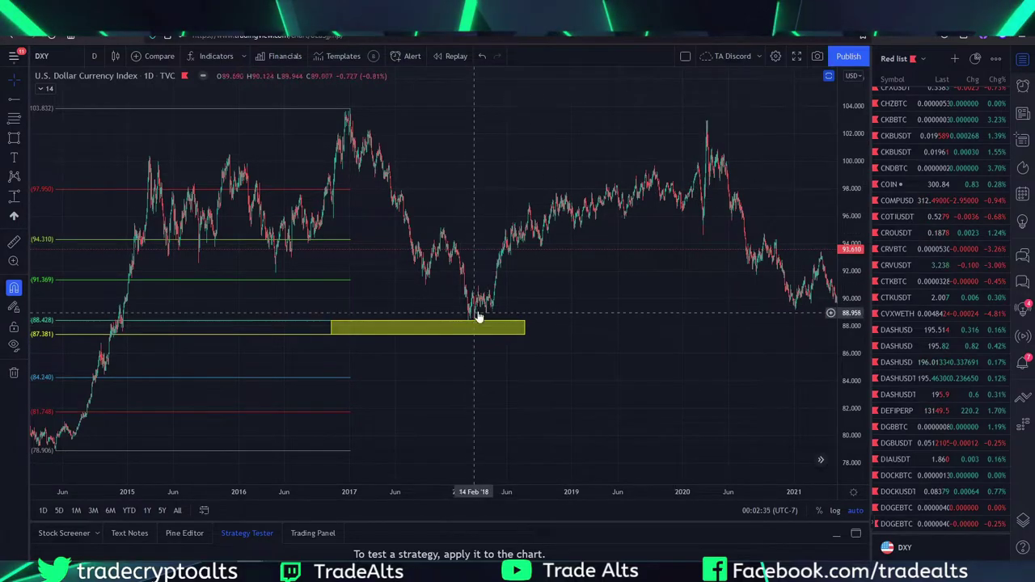
scroll(485, 359, down, 1)
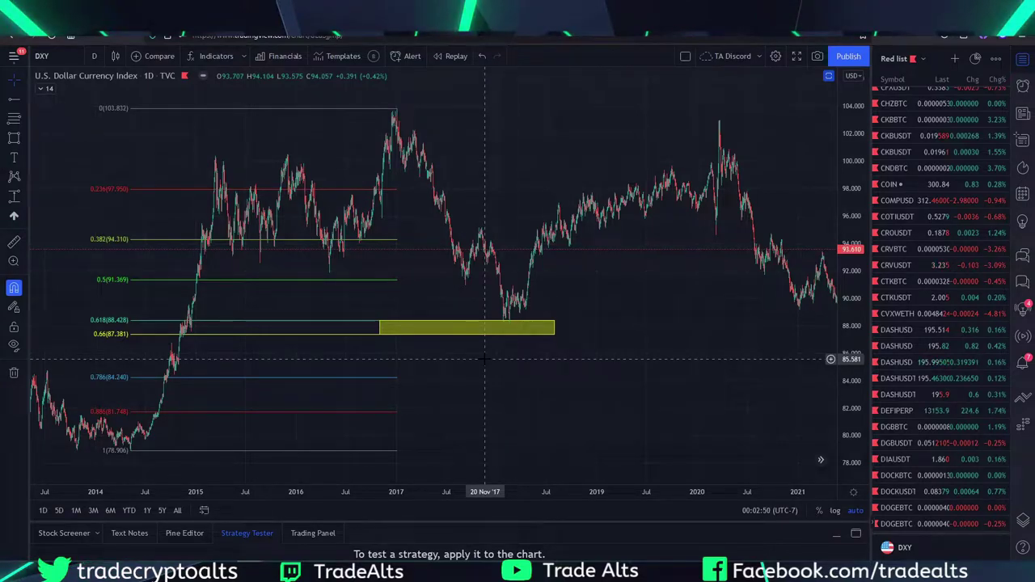
click(444, 335)
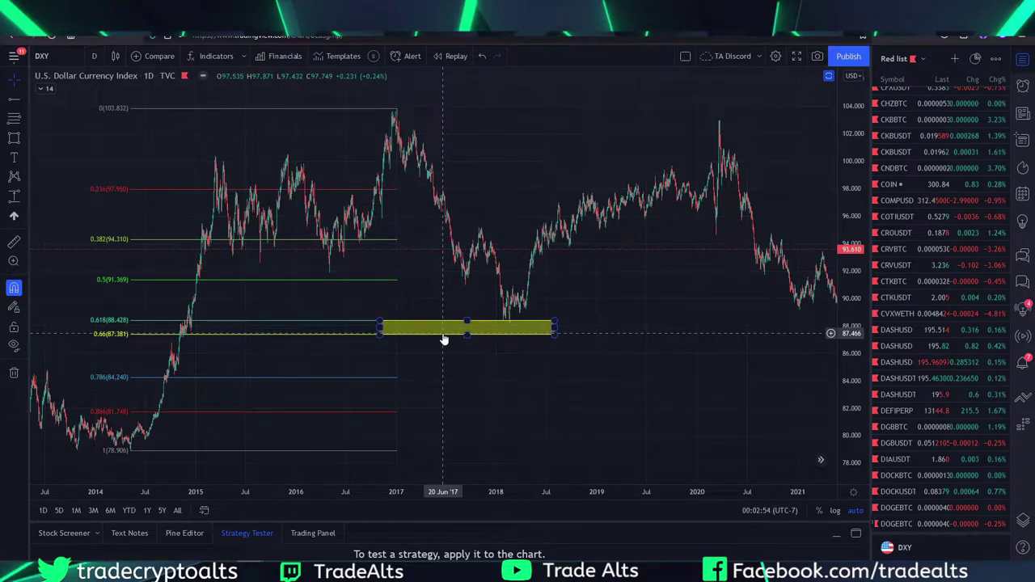
click(503, 316)
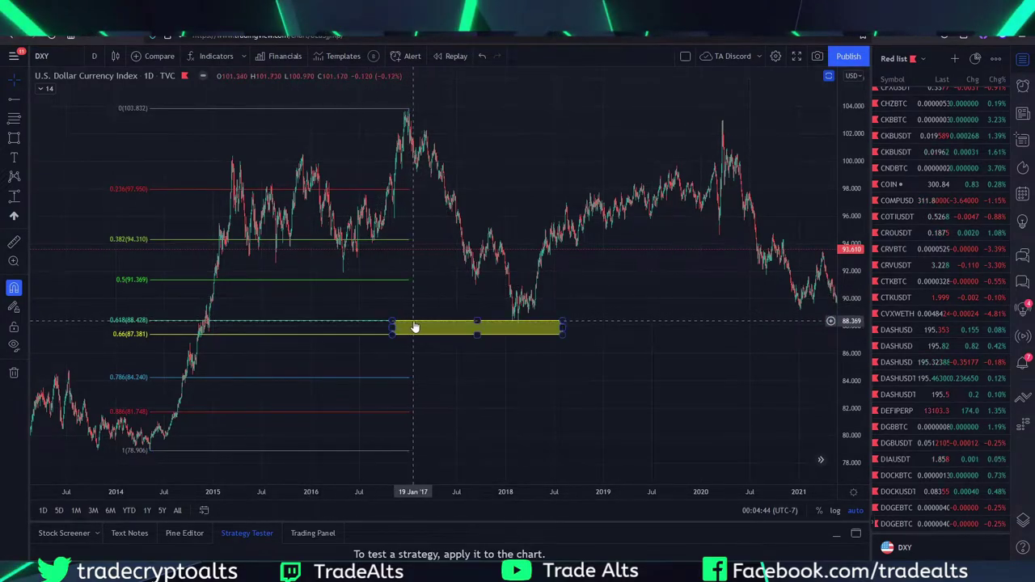
scroll(353, 318, down, 4)
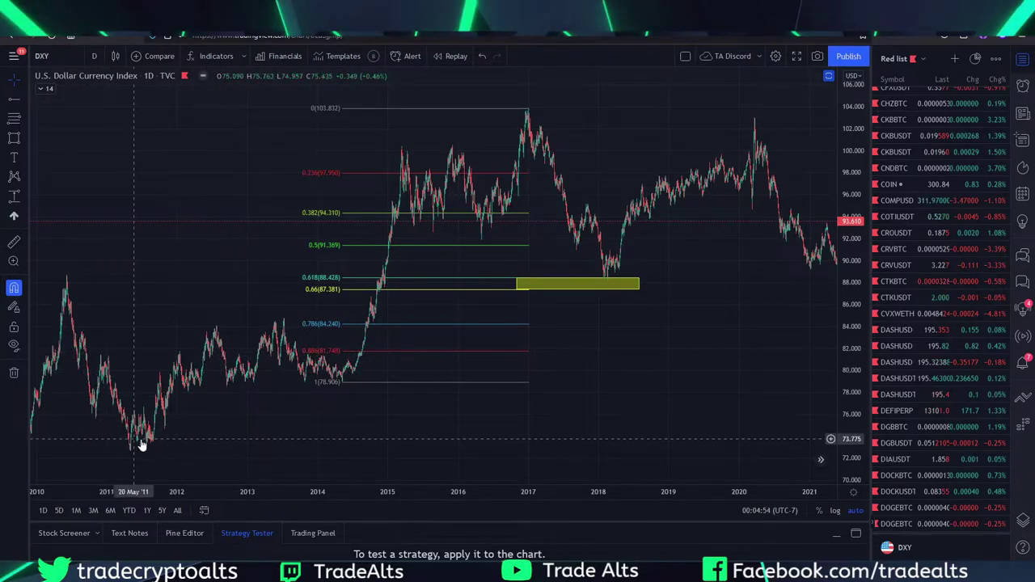
click(527, 108)
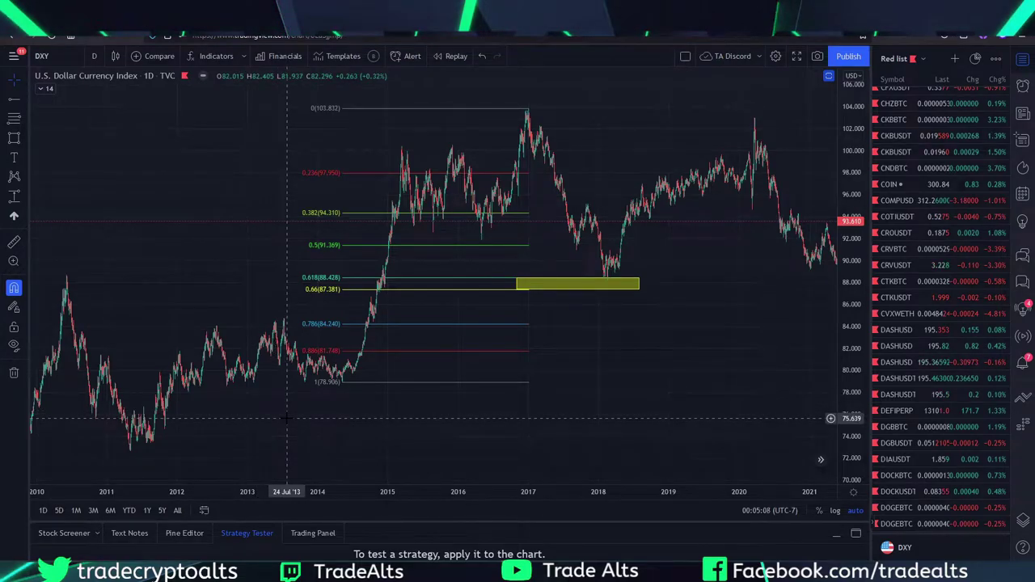
click(131, 452)
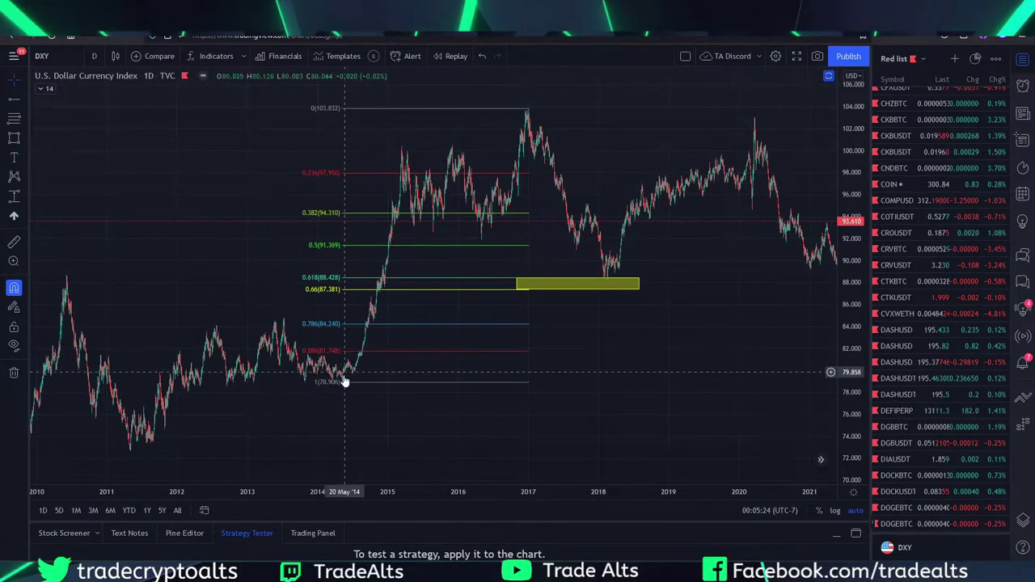
- Draw a second Fib Retracement from the 04 May 2011 low at 72.696 to the 03 January 2017 high at 103.820
click(18, 120)
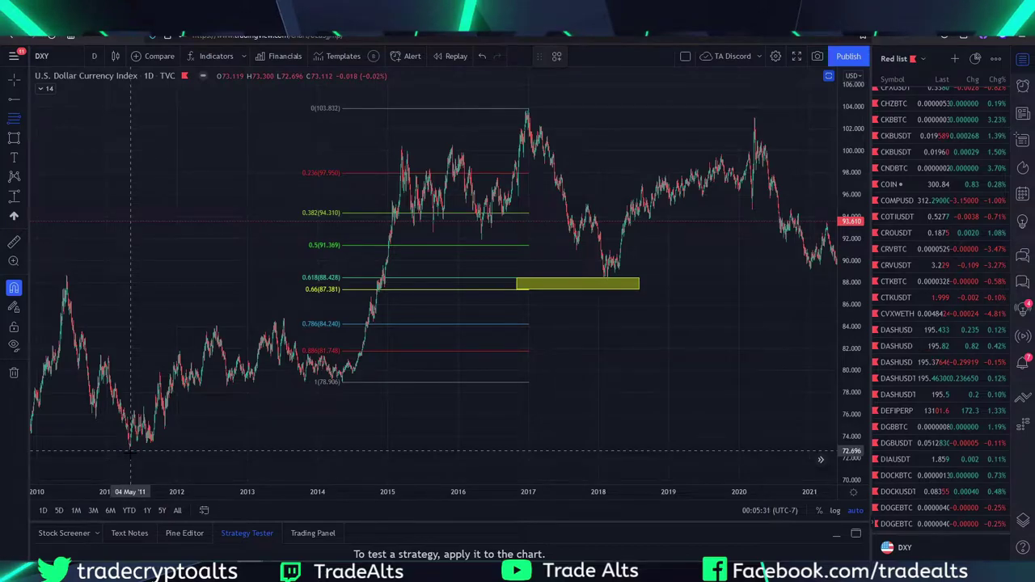
click(130, 451)
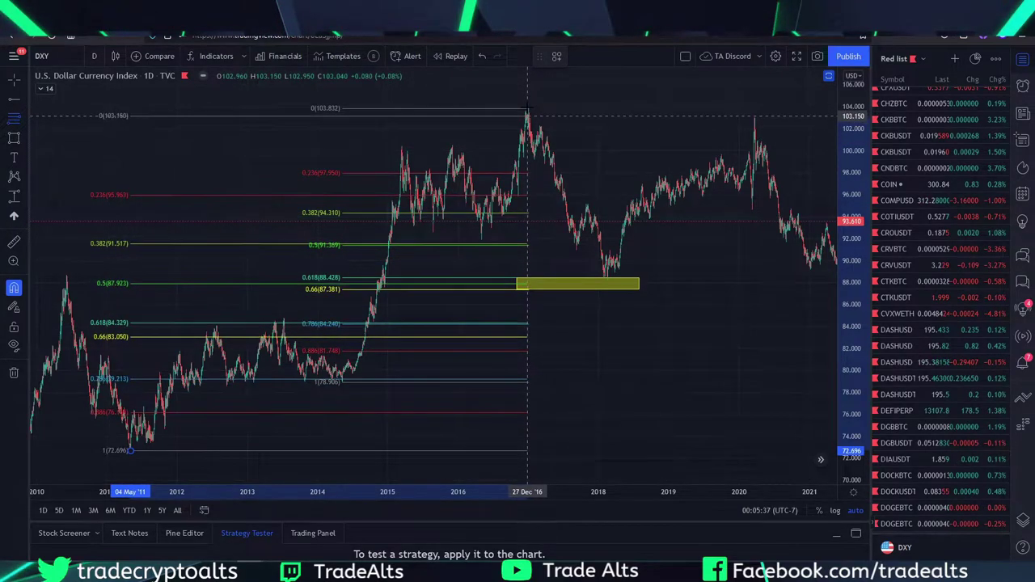
scroll(528, 108, up, 3)
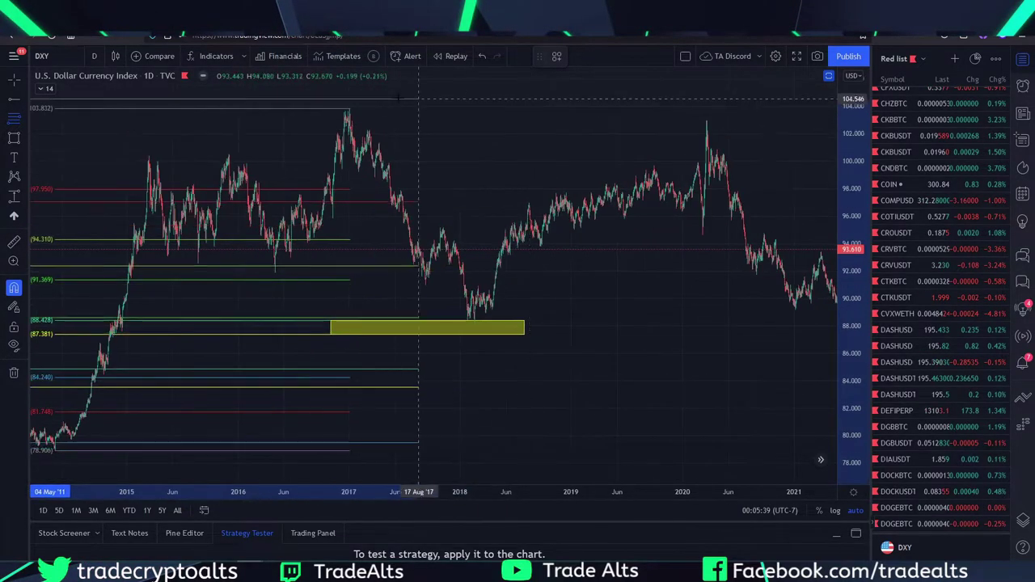
click(349, 110)
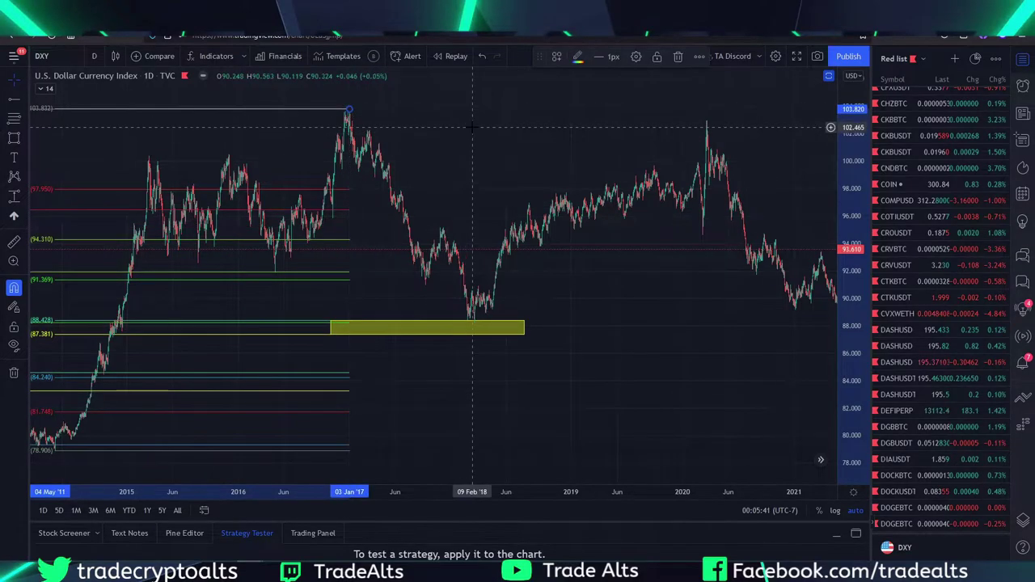
- Compare the levels of the two retracements around the shaded zone and the early 2018 low
scroll(473, 132, down, 2)
scroll(420, 178, down, 2)
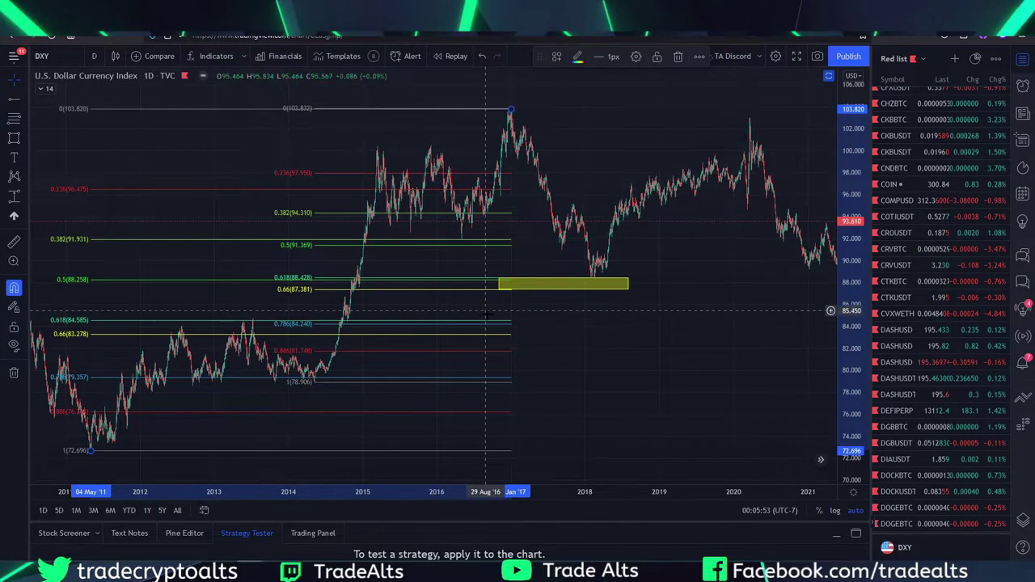
scroll(558, 340, up, 1)
scroll(596, 338, down, 1)
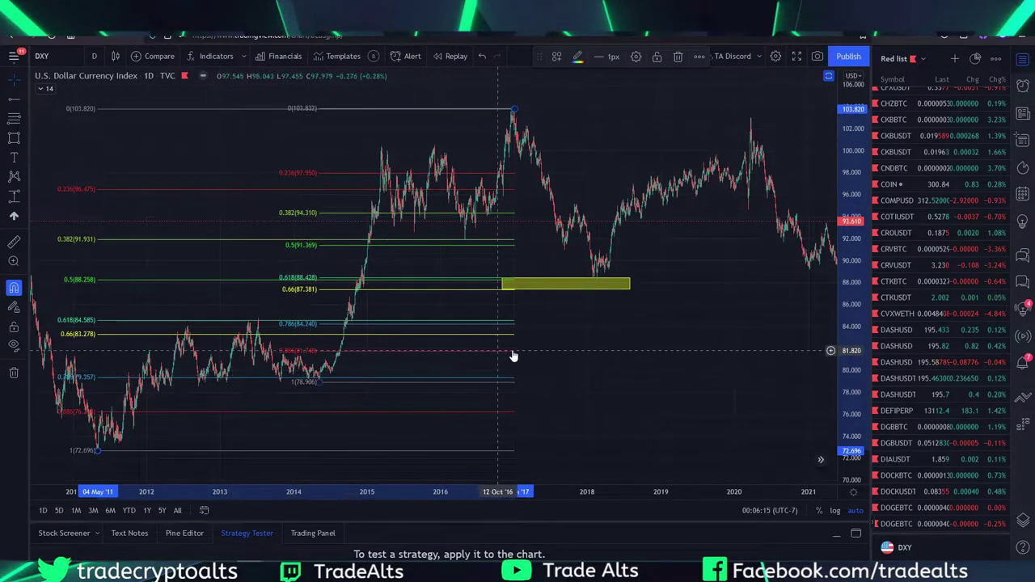
scroll(509, 351, up, 2)
scroll(119, 319, down, 2)
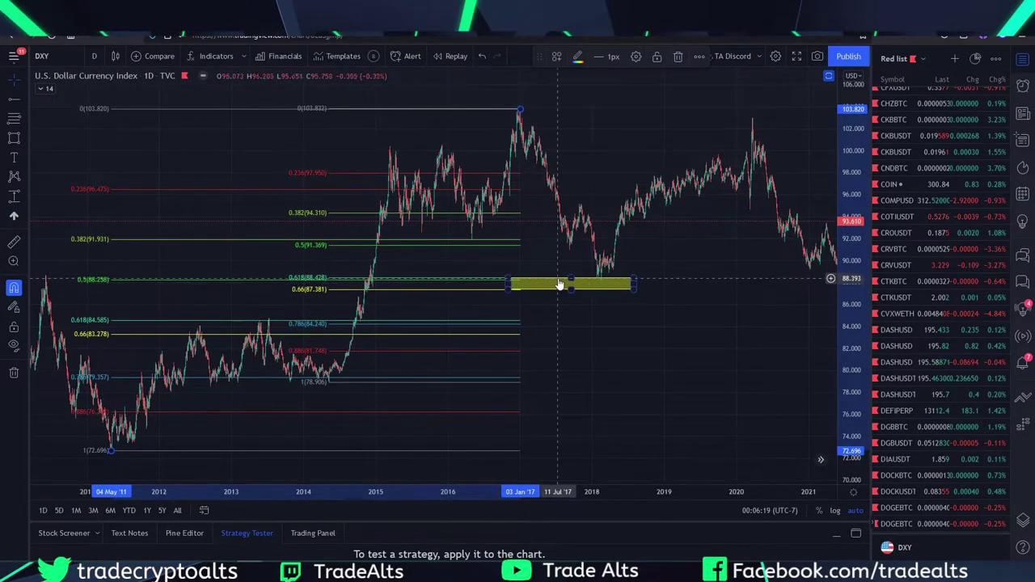
scroll(571, 317, up, 1)
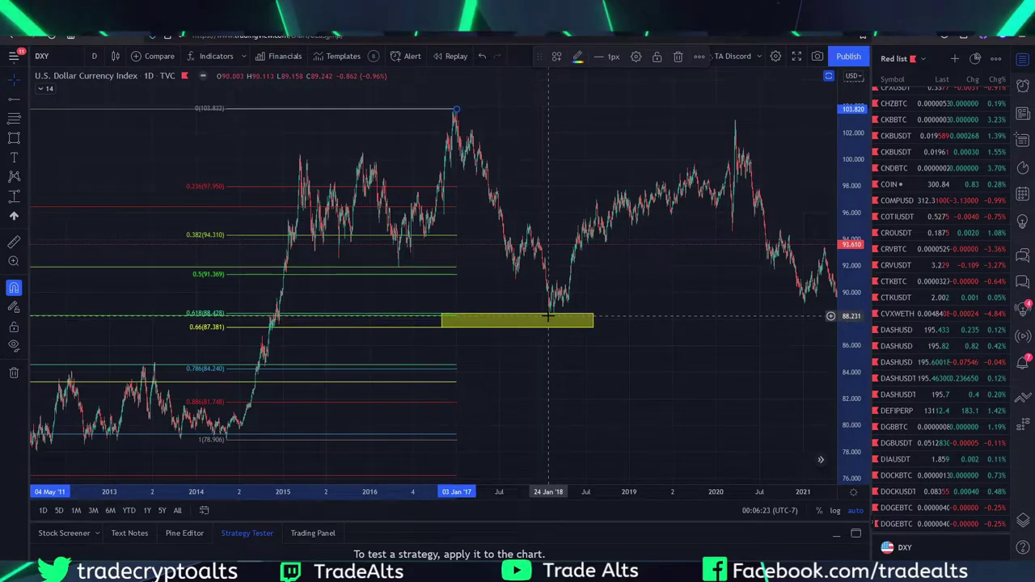
scroll(548, 316, down, 1)
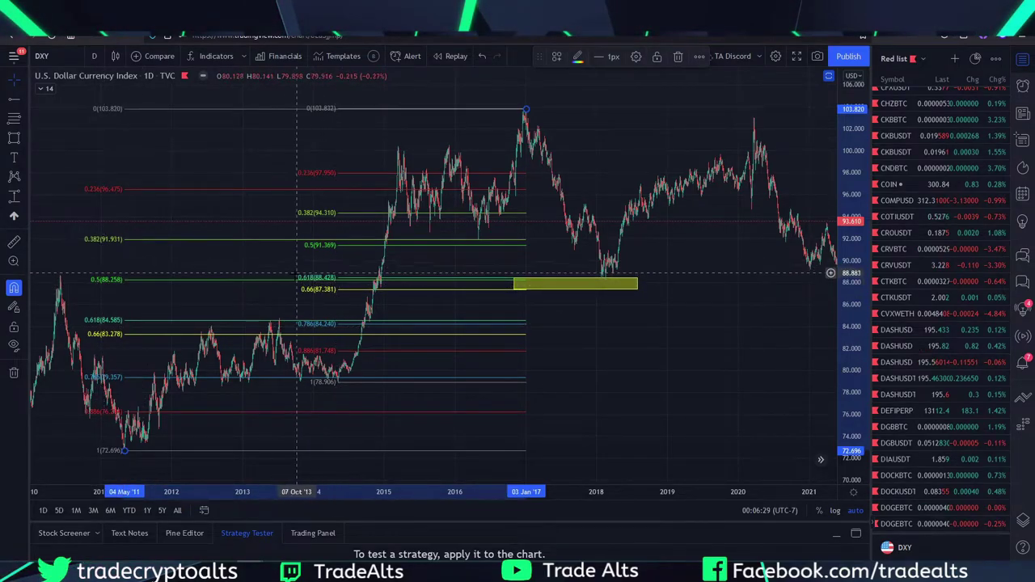
click(516, 288)
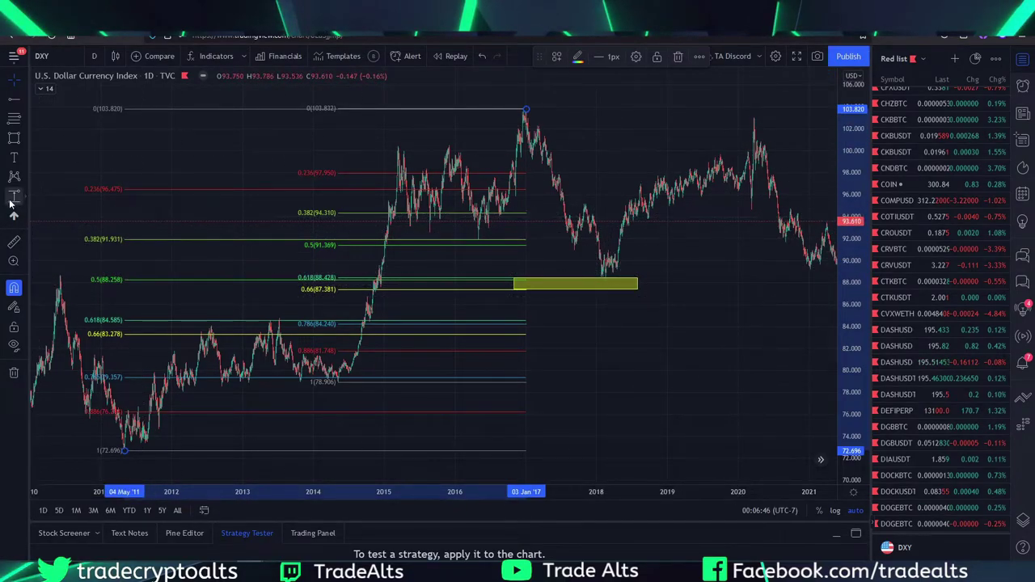
- Measure the price range from the shaded zone at 88.372 up to the 2020 high at 103.024 and delete the measurement
scroll(542, 312, up, 2)
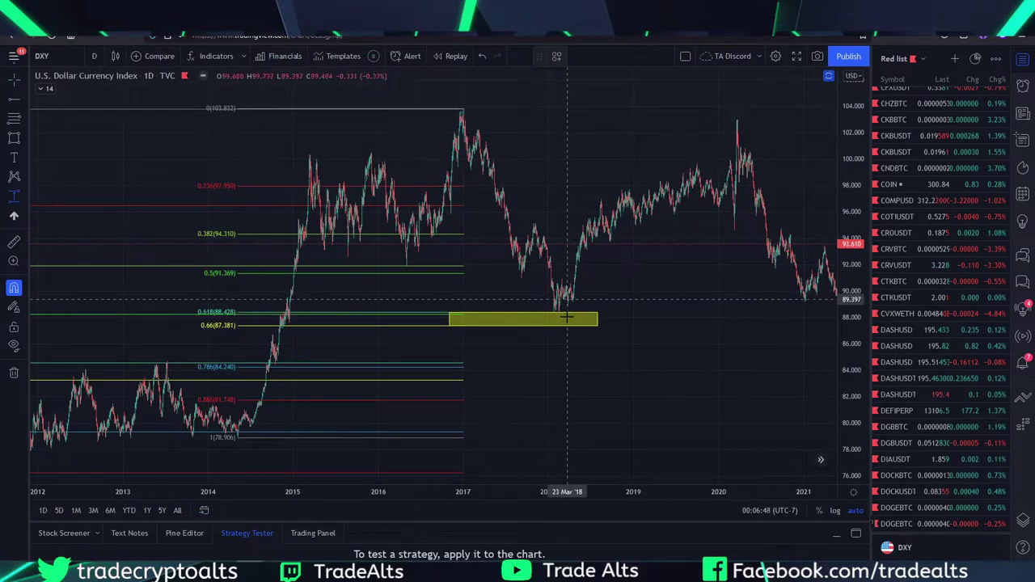
shift+click(591, 313)
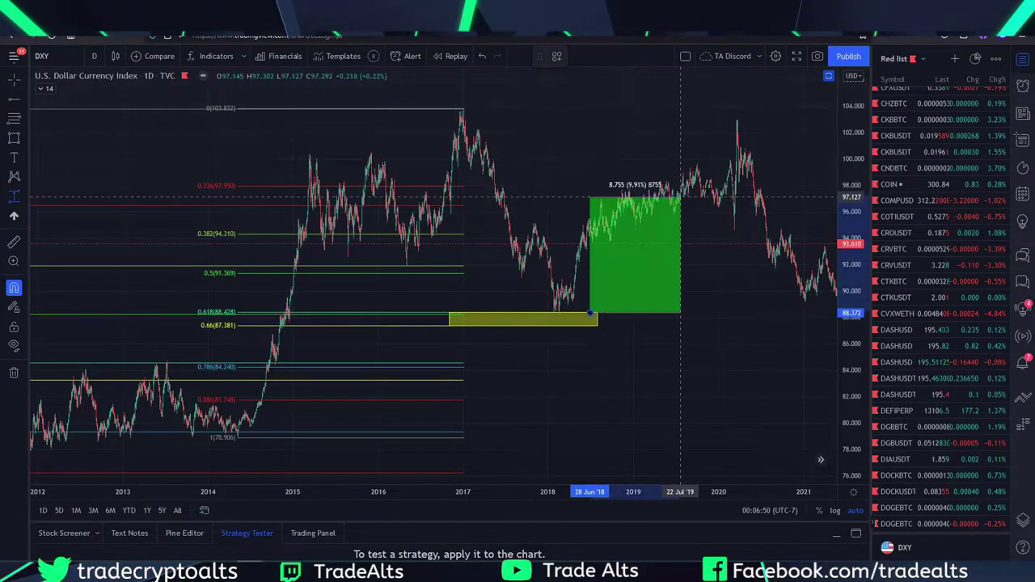
click(727, 120)
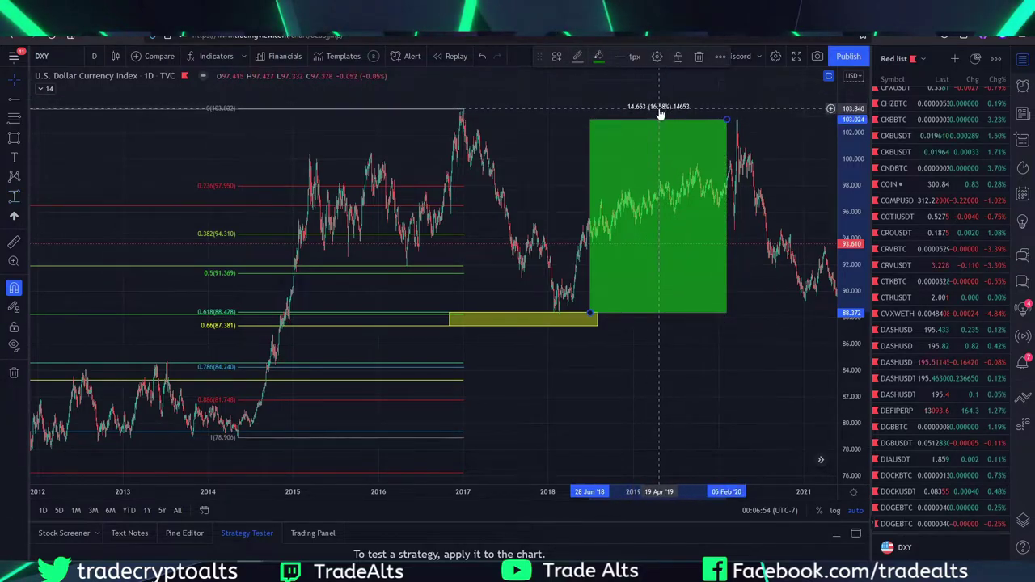
click(576, 319)
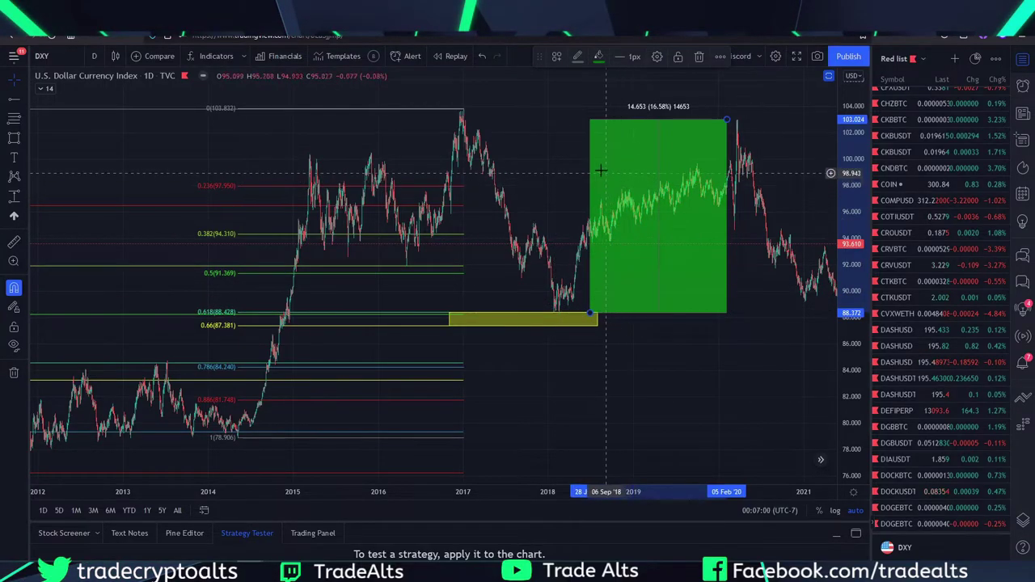
key(Delete)
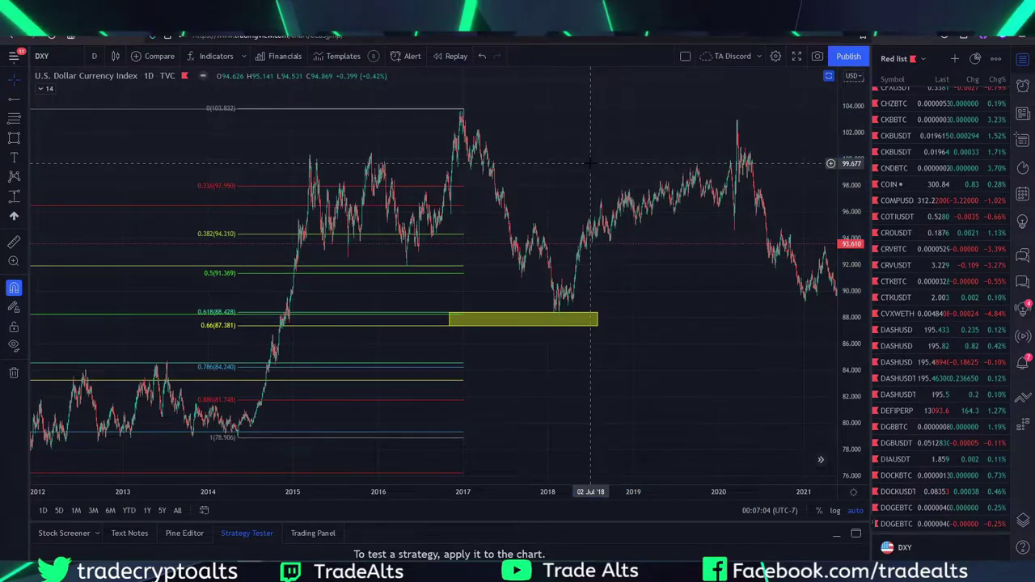
- Delete the 2011-based retracement, the 2014-based retracement and the shaded rectangle from the DXY chart
scroll(590, 163, down, 2)
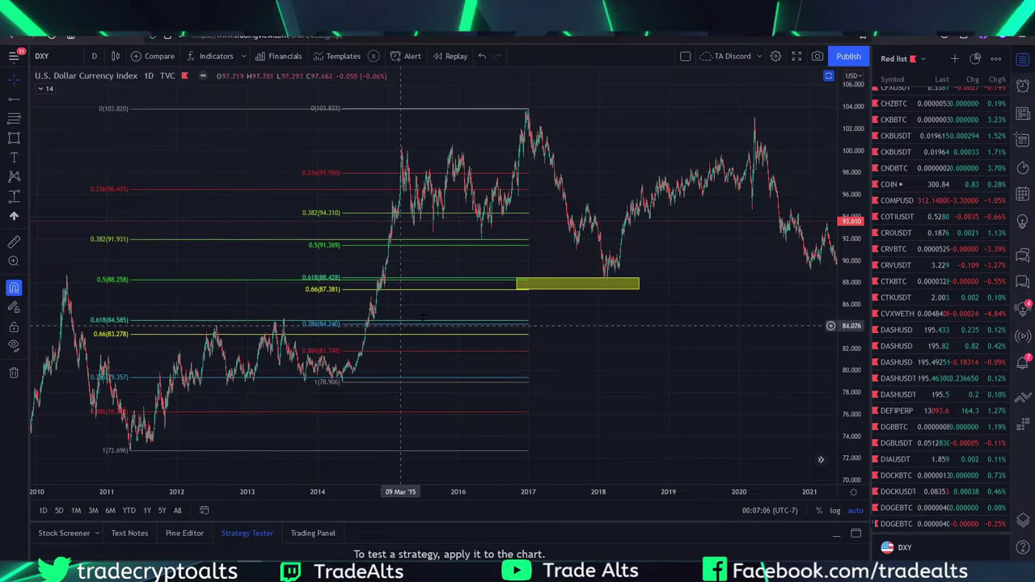
click(220, 284)
key(Delete)
click(367, 245)
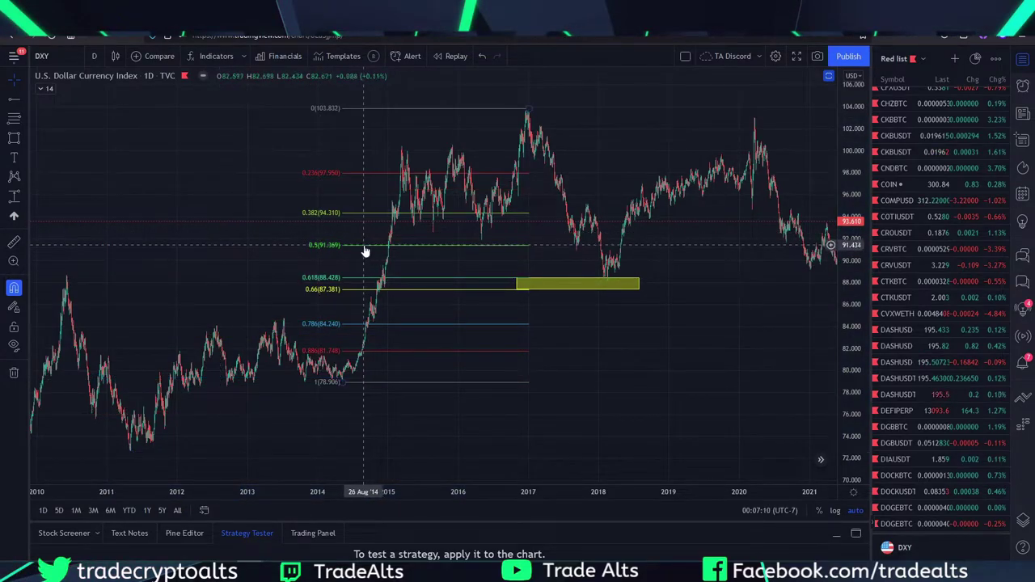
key(Delete)
click(577, 285)
key(Delete)
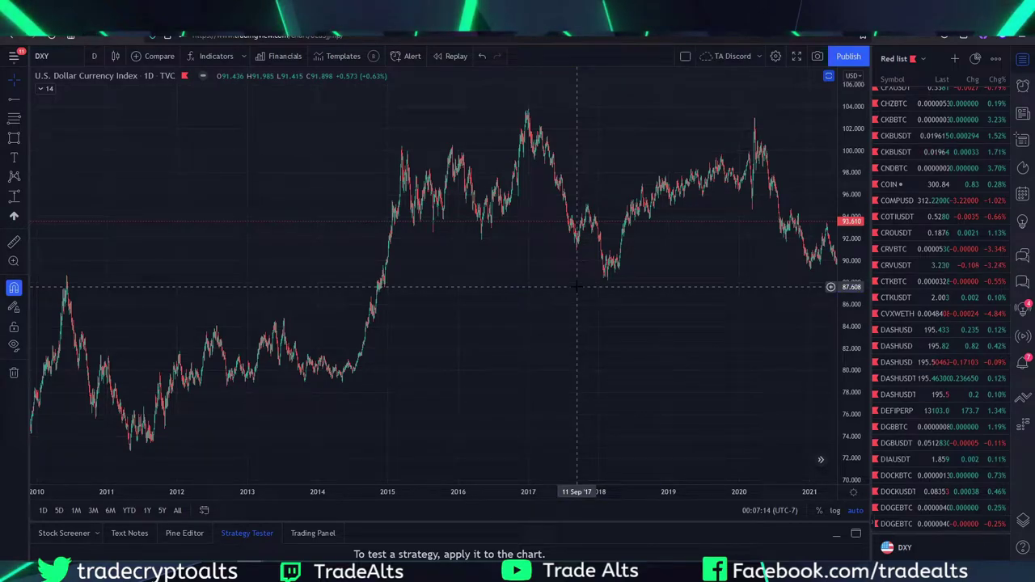
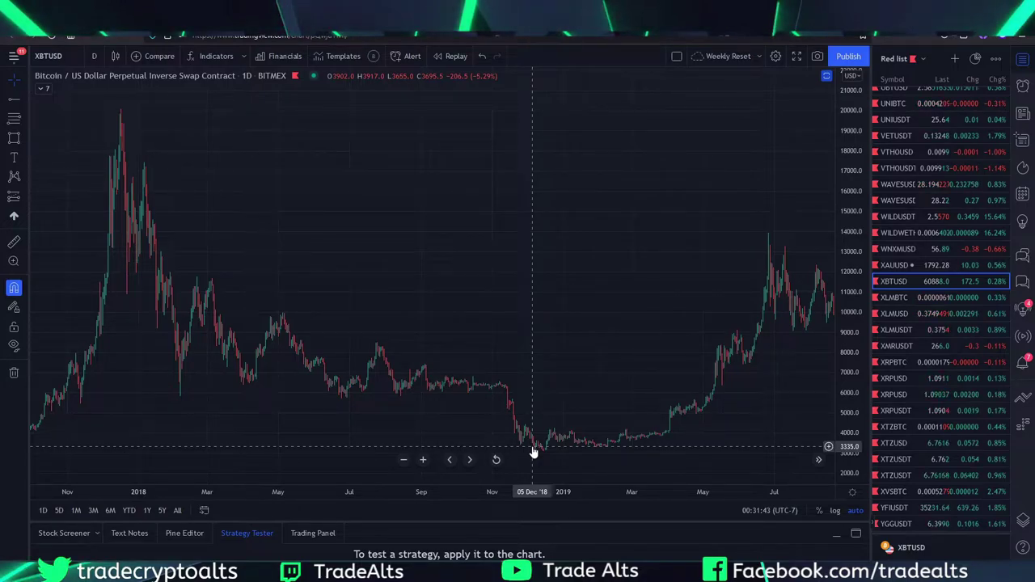
- Draw a Fib Retracement on XBTUSD from the 17 December 2017 high at 20093 to the December 2018 low at 3121
click(15, 120)
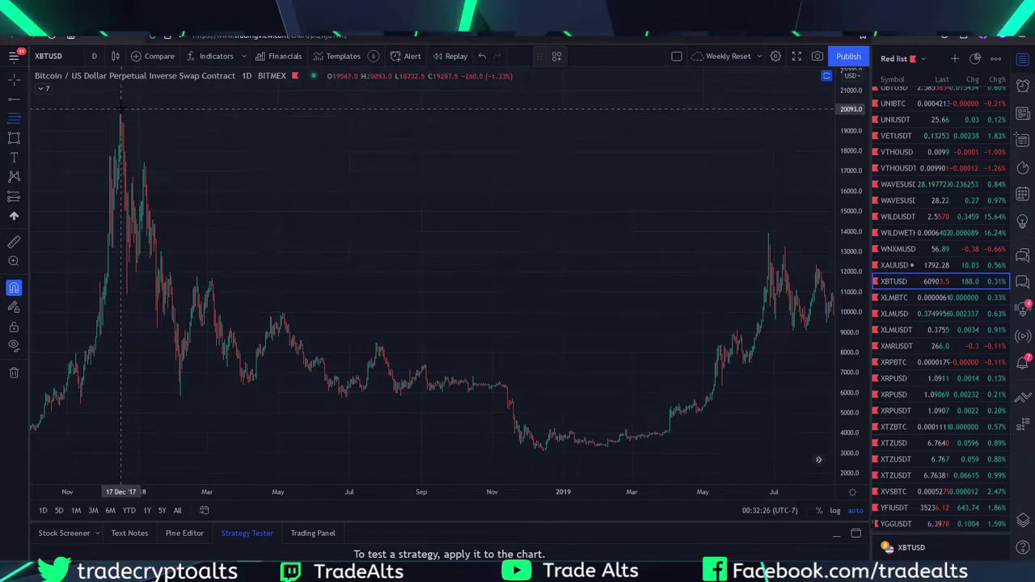
drag(121, 108, 543, 451)
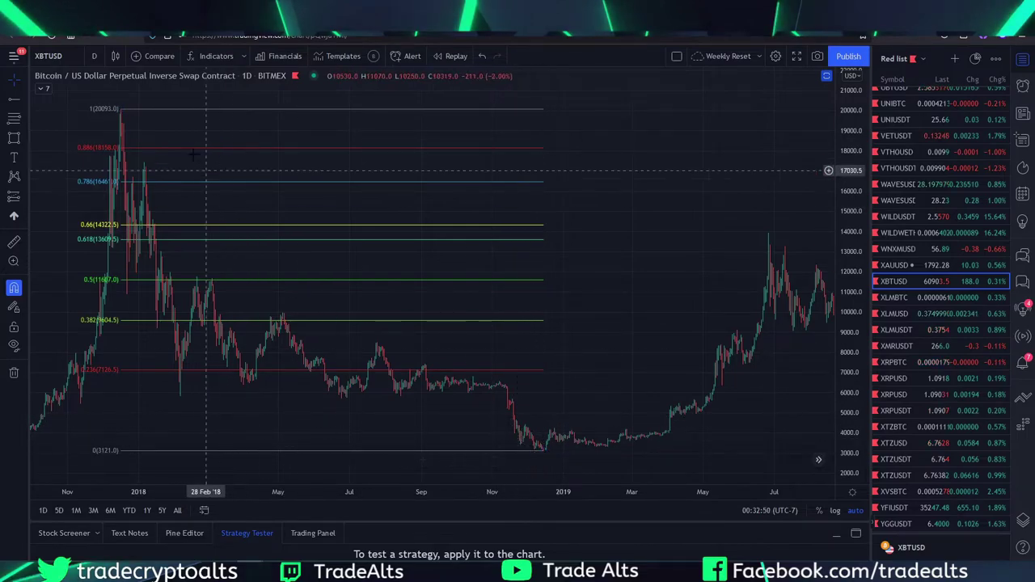
click(121, 109)
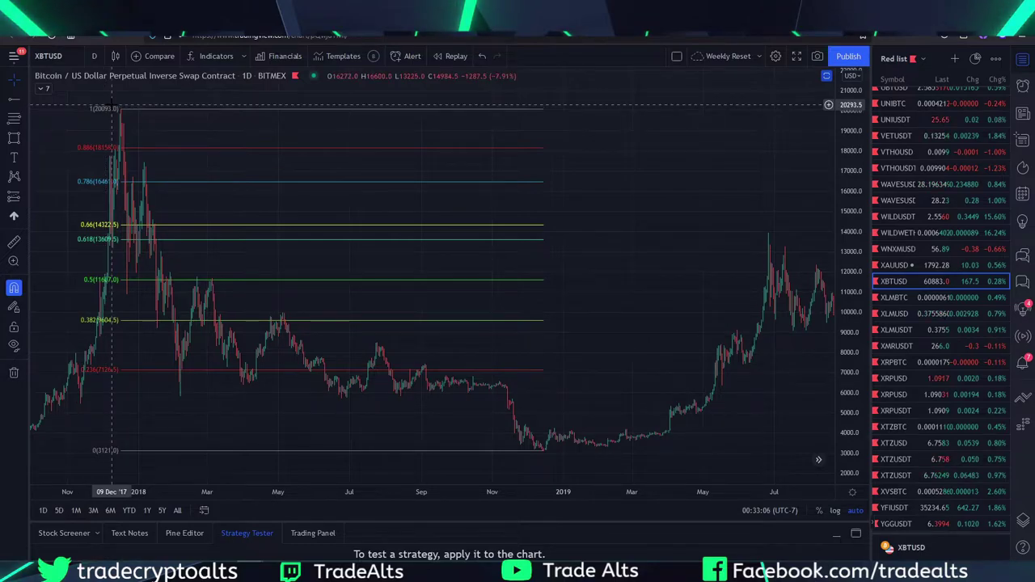
- Shade the 0.618–0.66 zone with a rectangle from about 14328.5 to 13579.5, spanning 20 November 2018 to 02 August 2019
click(14, 289)
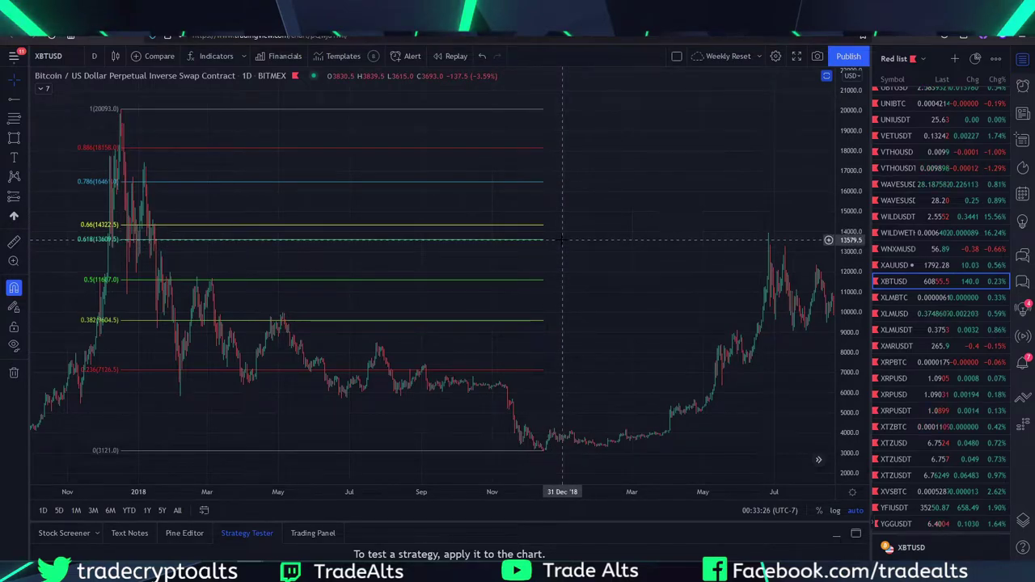
click(13, 137)
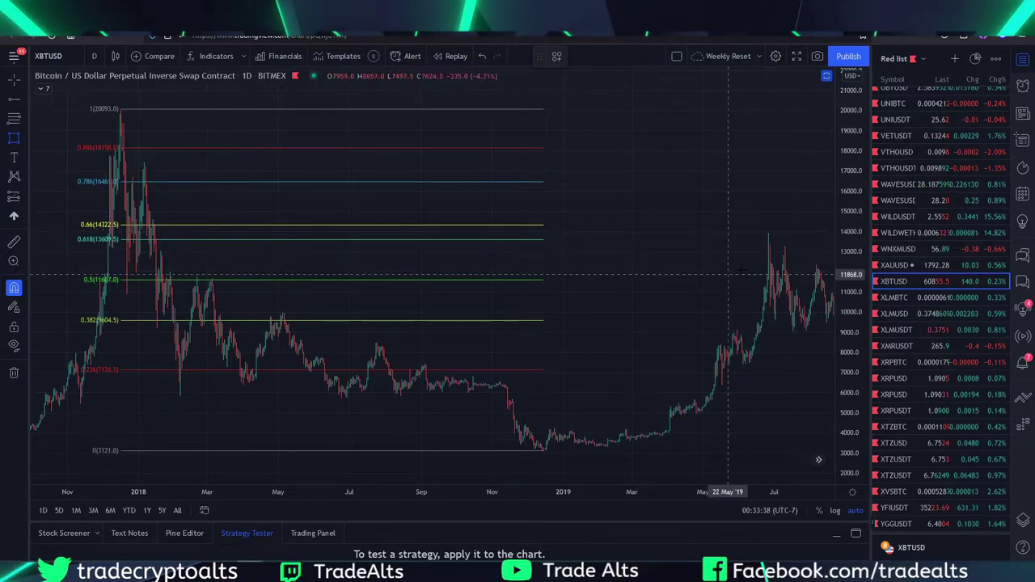
click(515, 224)
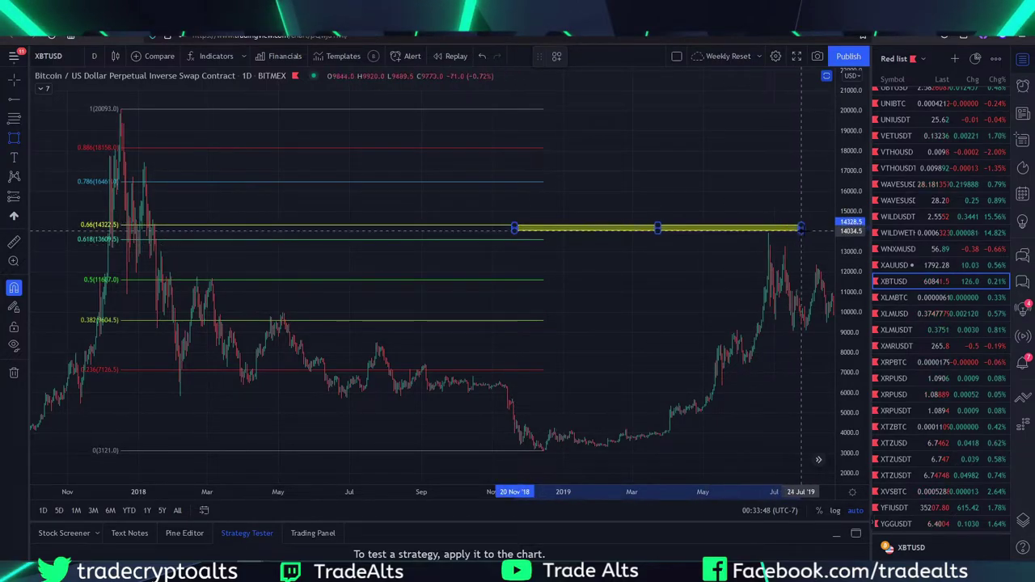
click(814, 236)
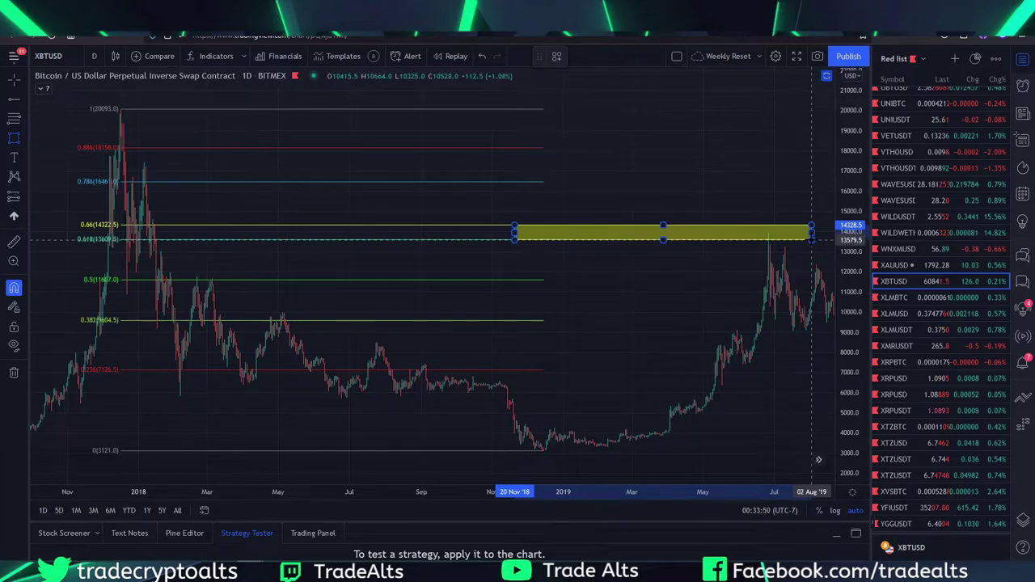
click(785, 204)
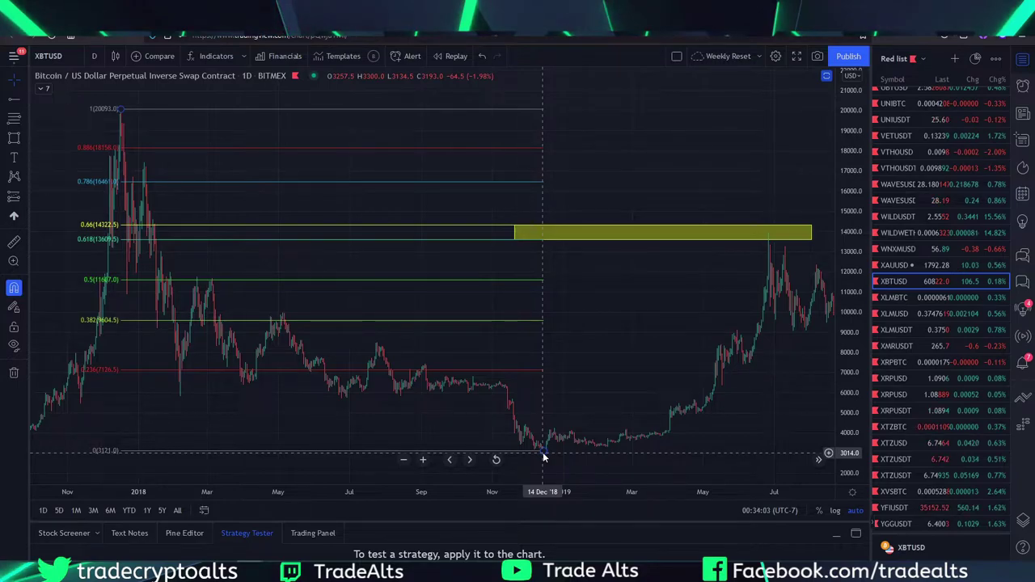
- Measure the price range from the June 2019 high at 13900.5 down to the March 2020 low at about 3442 and delete the measurement
drag(646, 321, 642, 321)
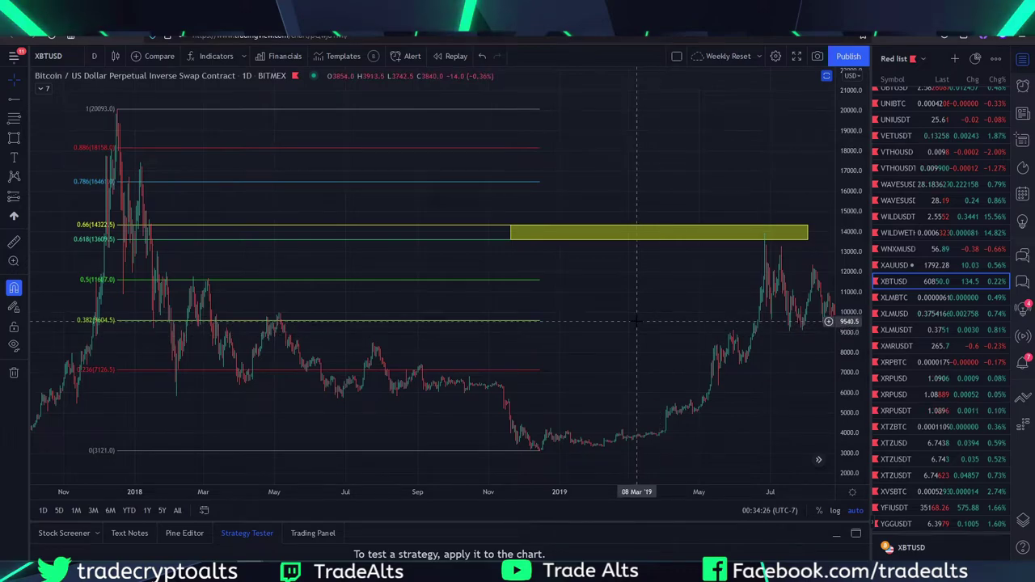
drag(620, 307, 294, 261)
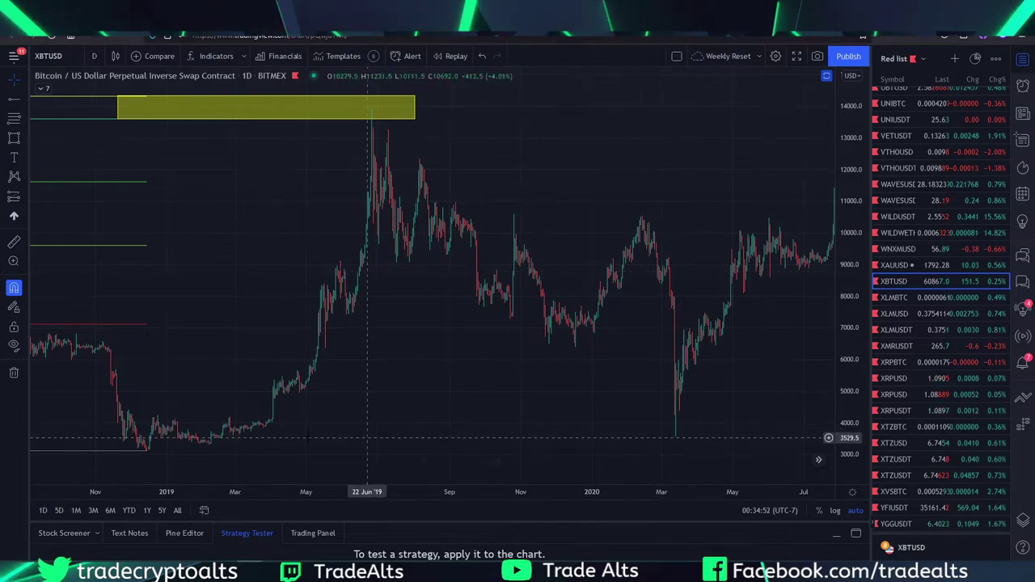
scroll(486, 323, down, 3)
click(511, 231)
click(335, 242)
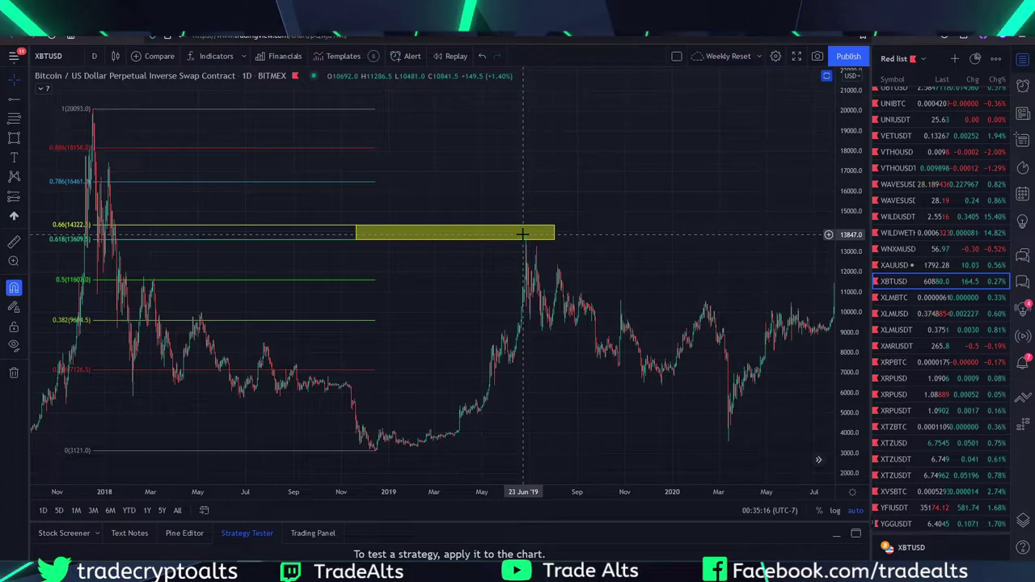
click(24, 196)
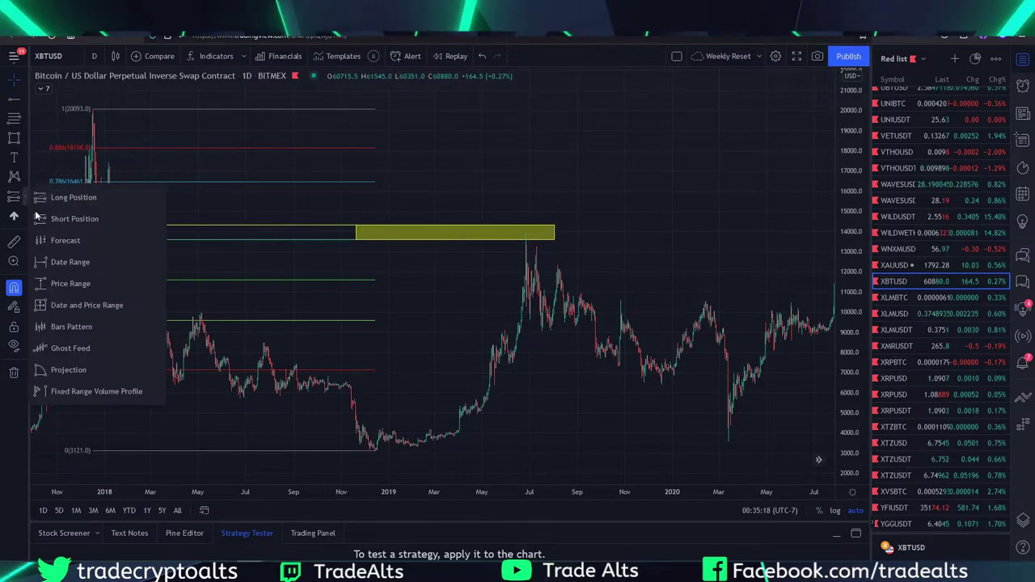
click(79, 283)
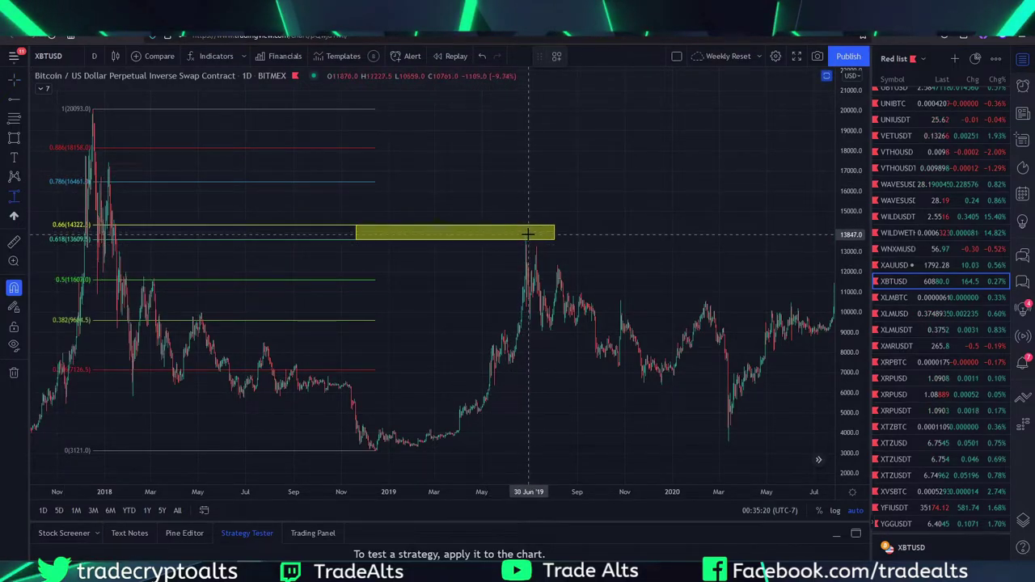
drag(527, 233, 730, 444)
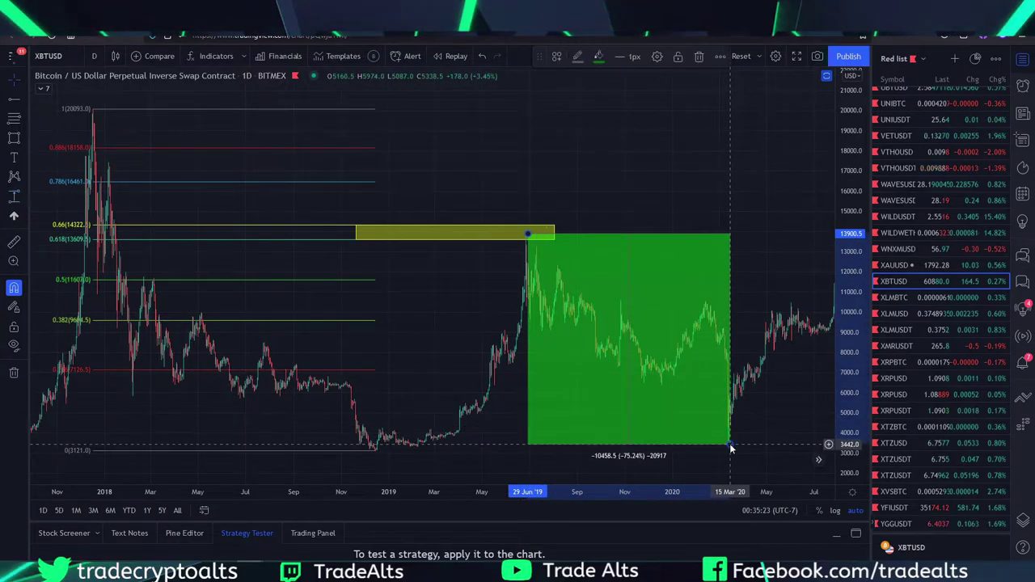
click(730, 289)
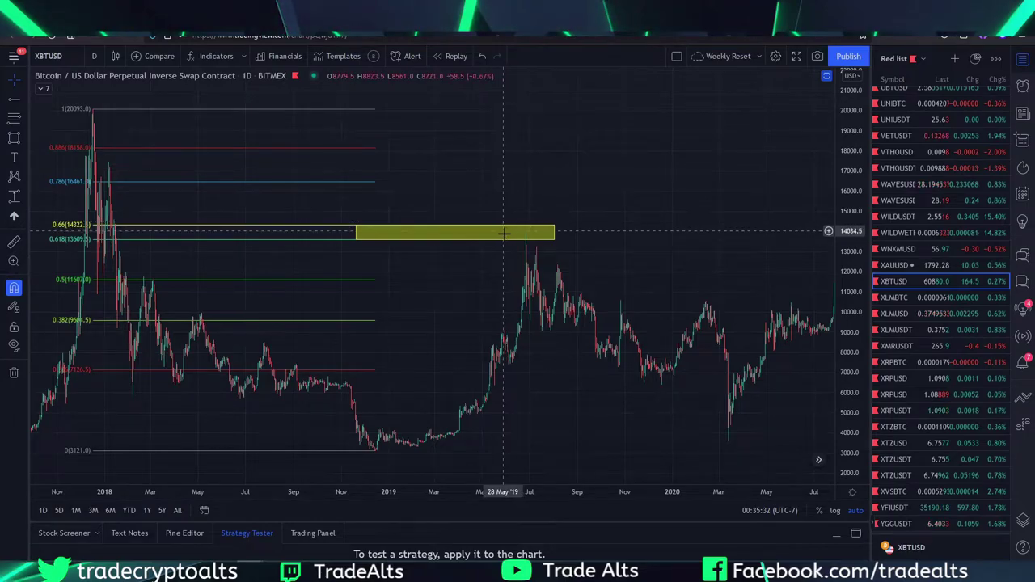
- Remove the retracement and the shaded rectangle from the XBTUSD chart and go to the most recent price action
click(14, 373)
click(818, 460)
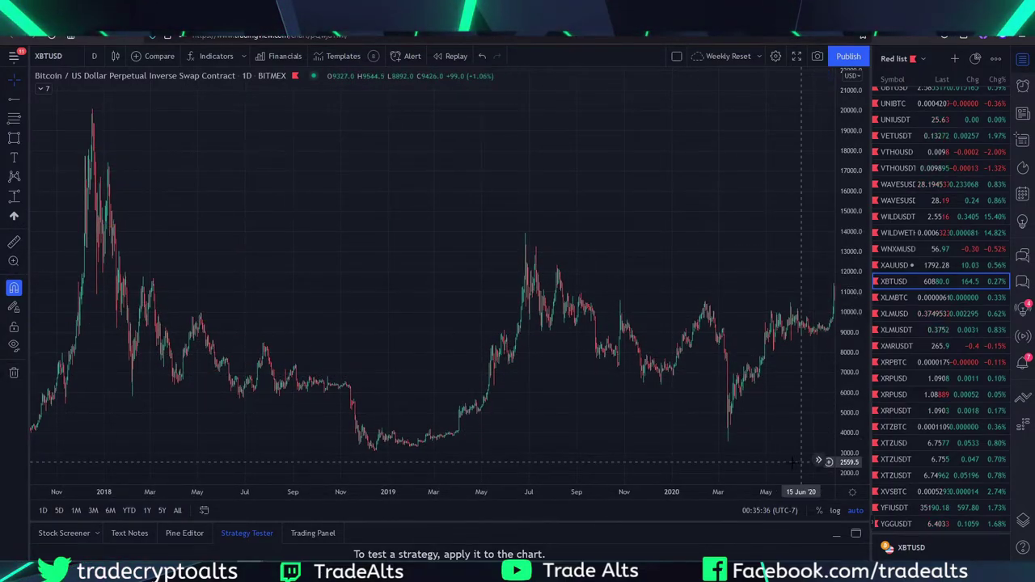
scroll(614, 364, up, 10)
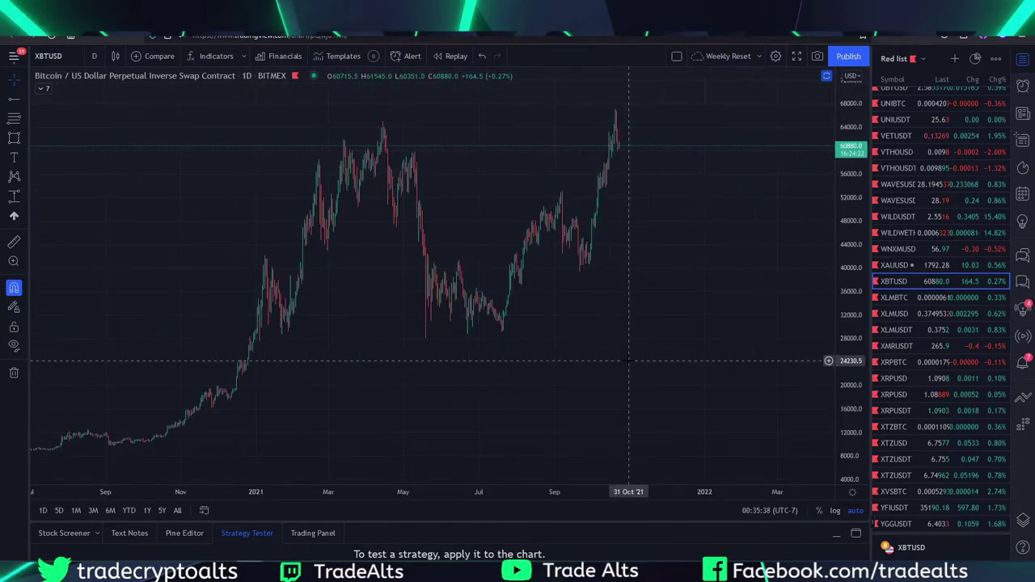
drag(522, 306, 687, 319)
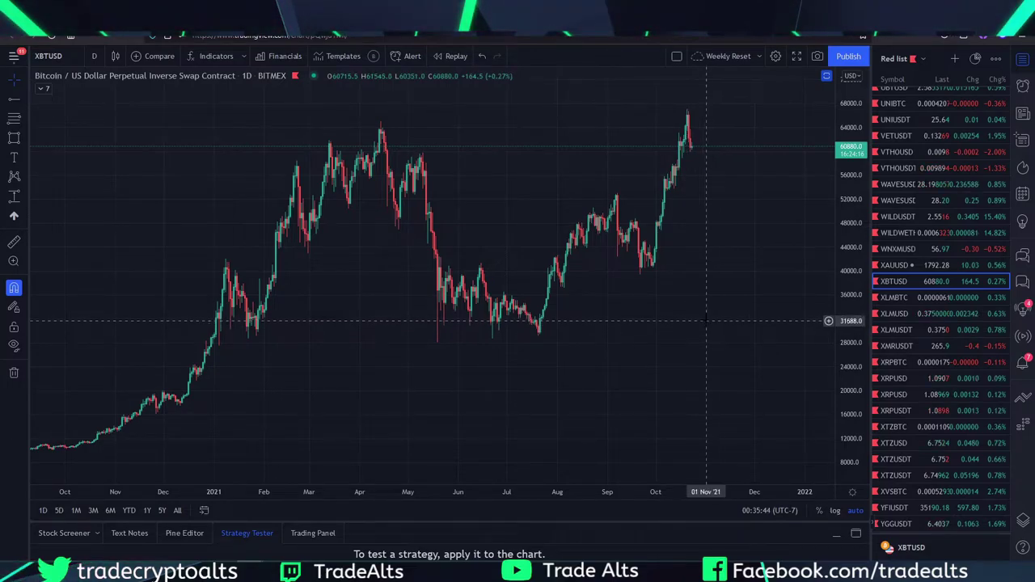
drag(704, 322, 721, 301)
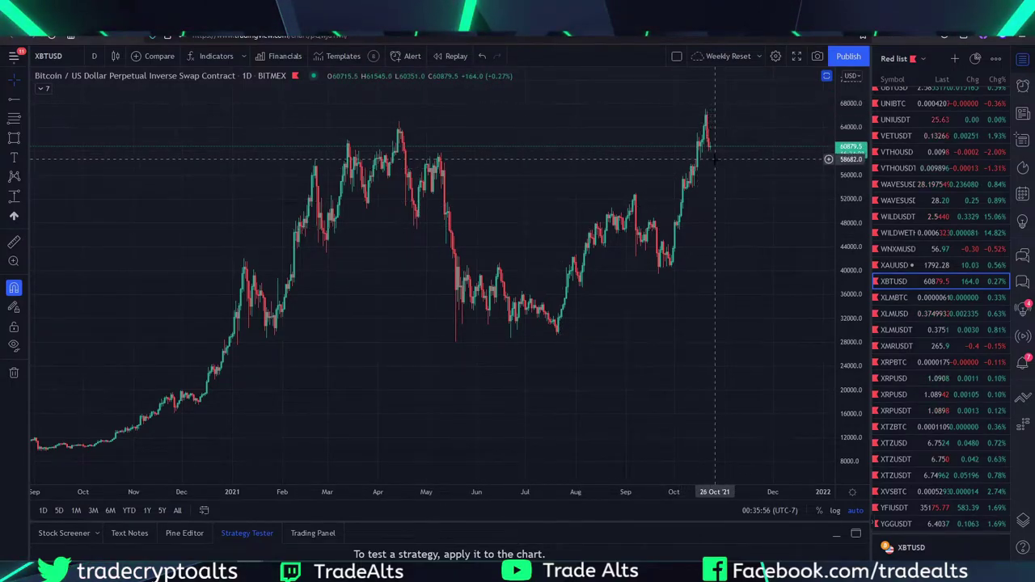
- Draw a Fib Retracement from the 14 April 2021 high at 65000 to the 25 April 2021 low at 47010
scroll(717, 153, up, 5)
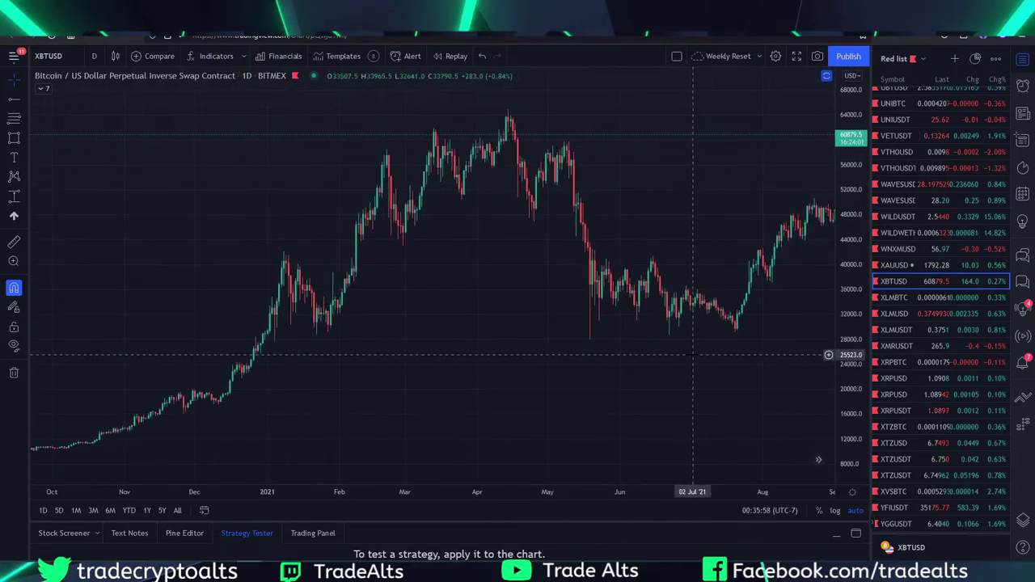
scroll(671, 344, up, 3)
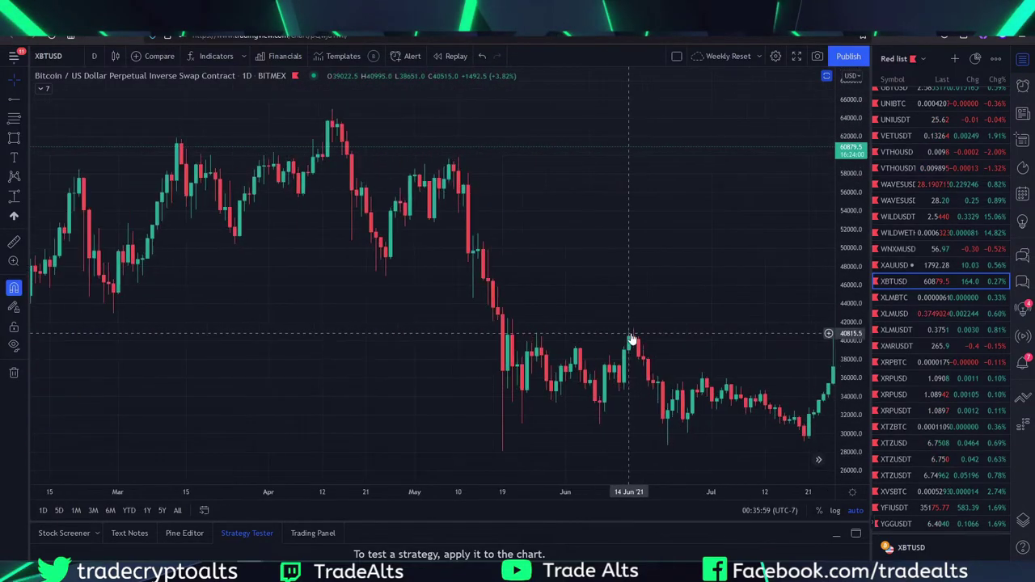
click(332, 107)
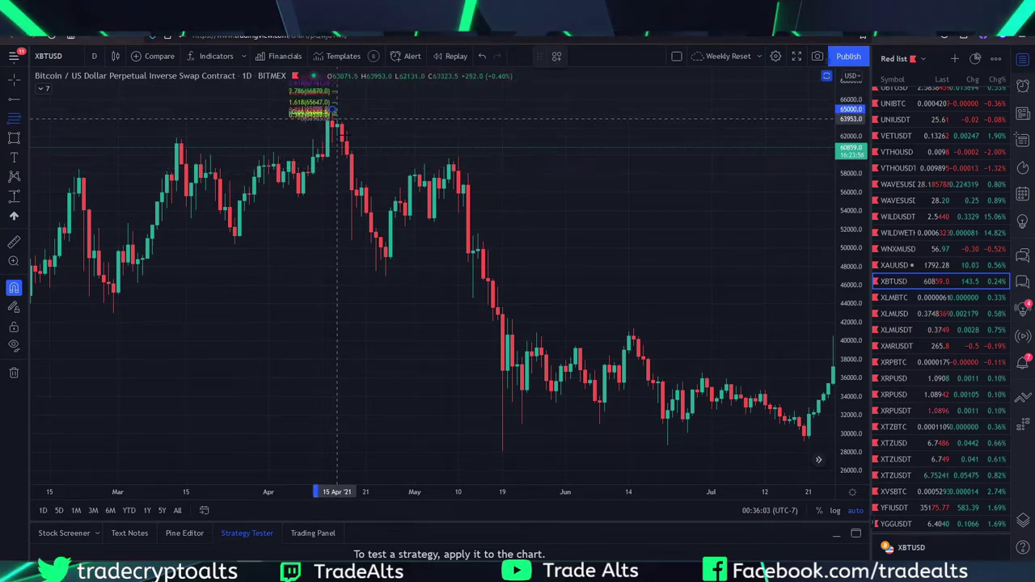
click(385, 275)
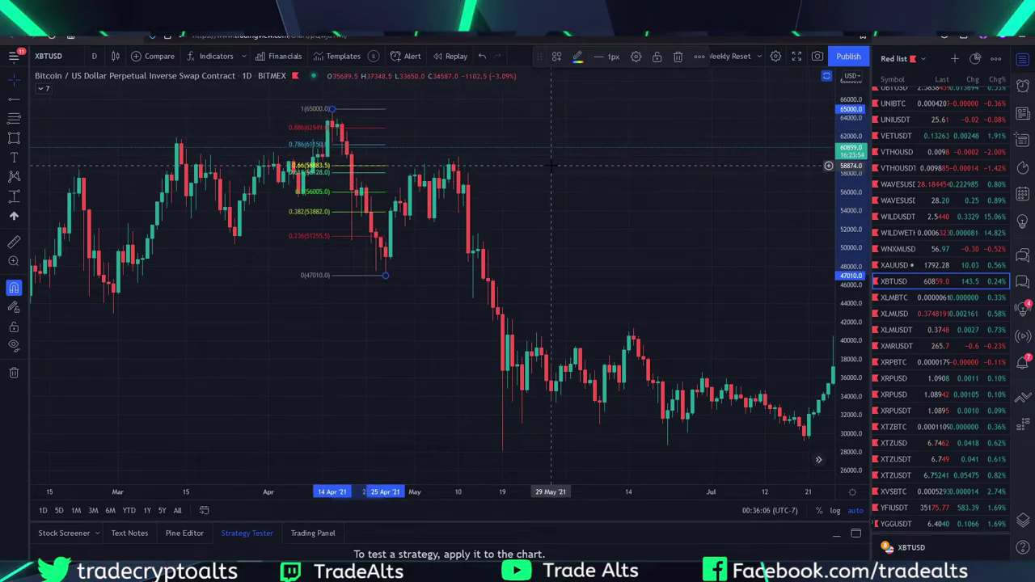
- Shade the 0.618–0.66 zone with a rectangle from about 58874 to 58119, spanning 22 April to 04 May 2021
scroll(485, 202, up, 3)
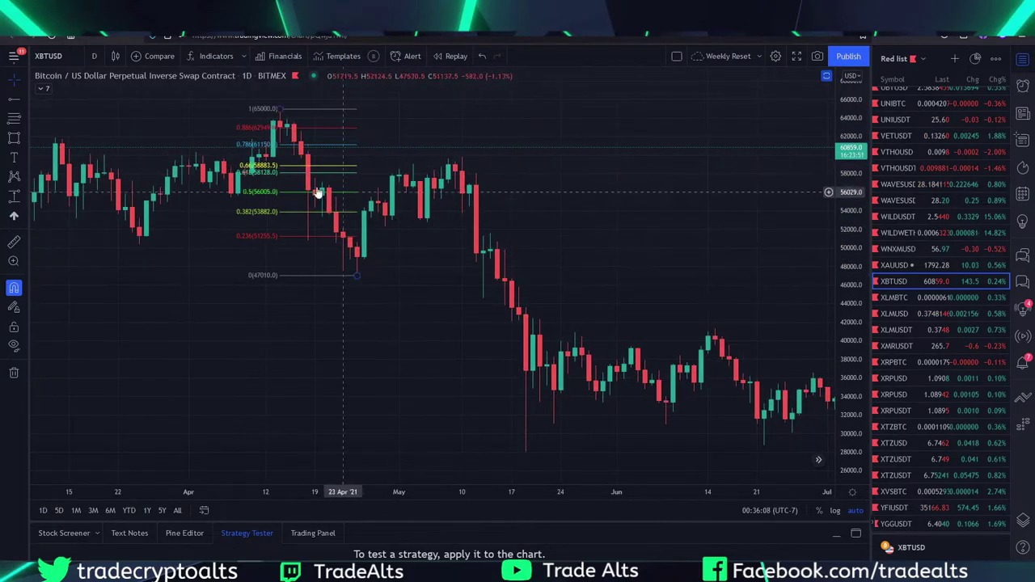
click(14, 139)
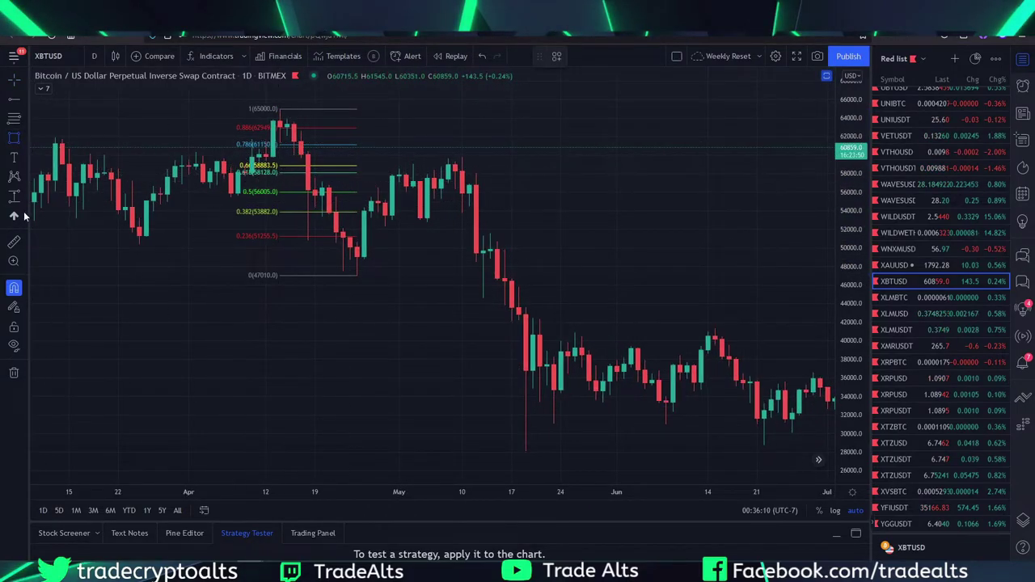
drag(335, 165, 419, 173)
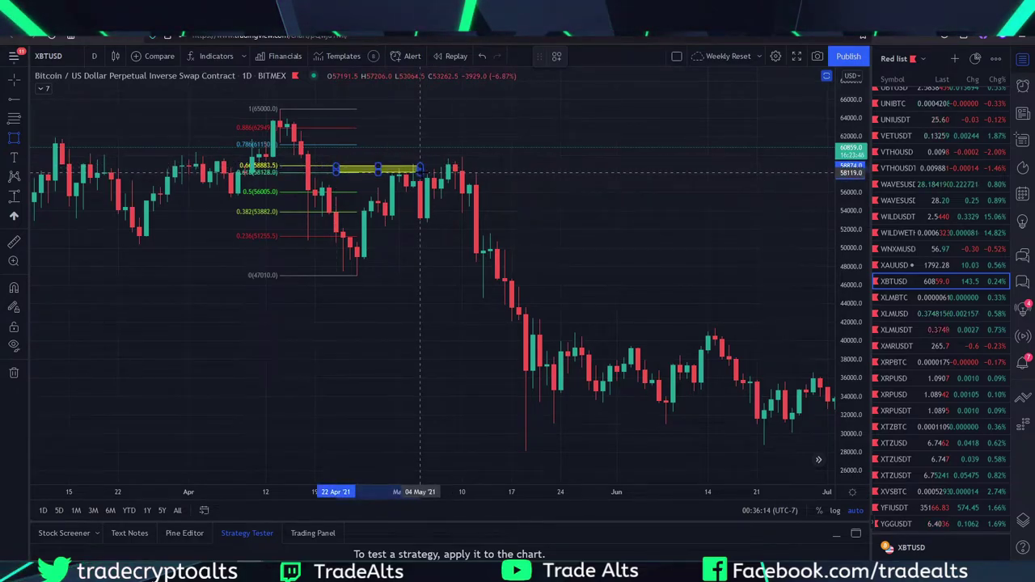
click(481, 206)
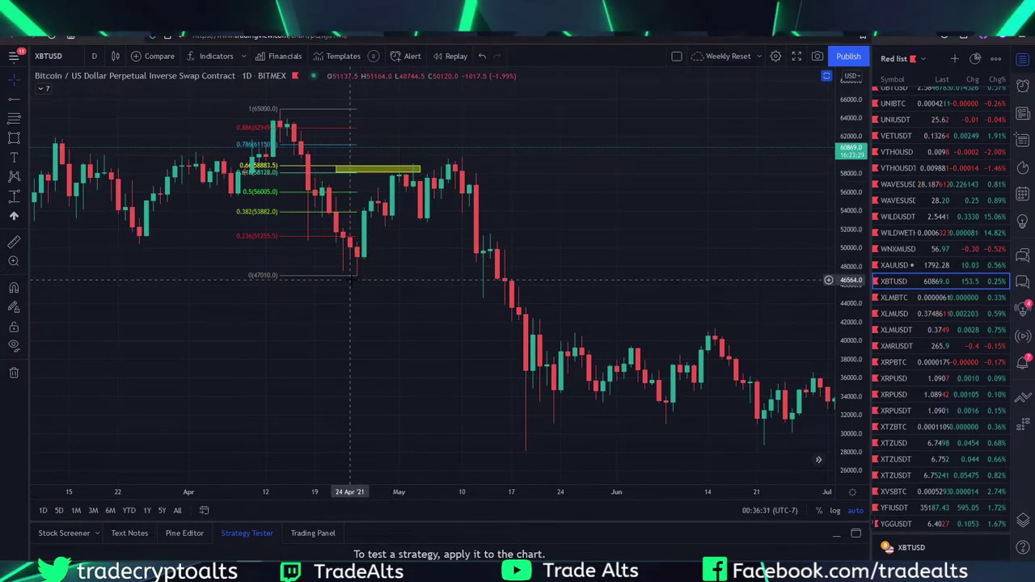
- Examine how price moves from the shaded April–May 2021 zone through to the October 2021 high
scroll(350, 279, up, 1)
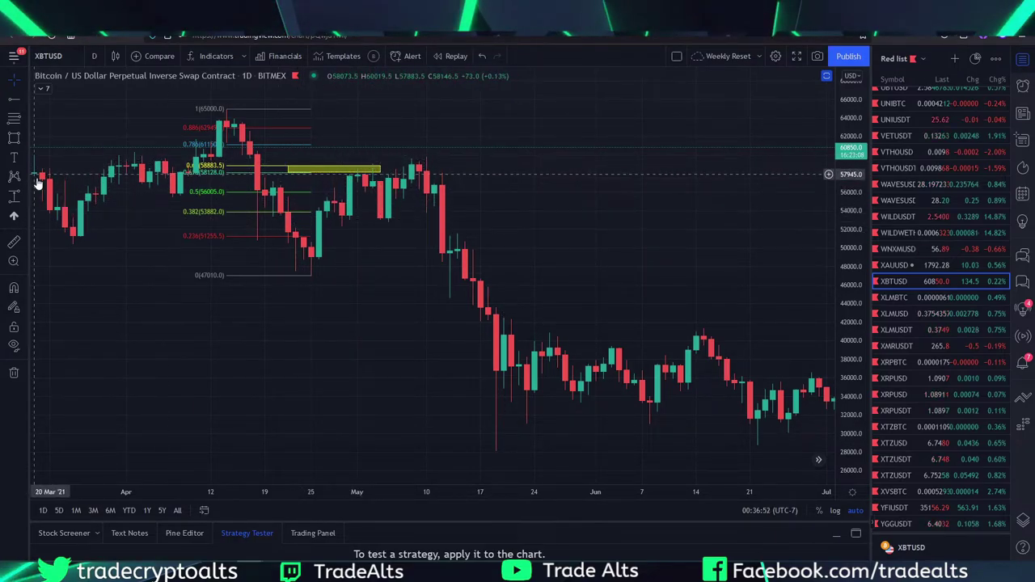
scroll(564, 250, right, 5)
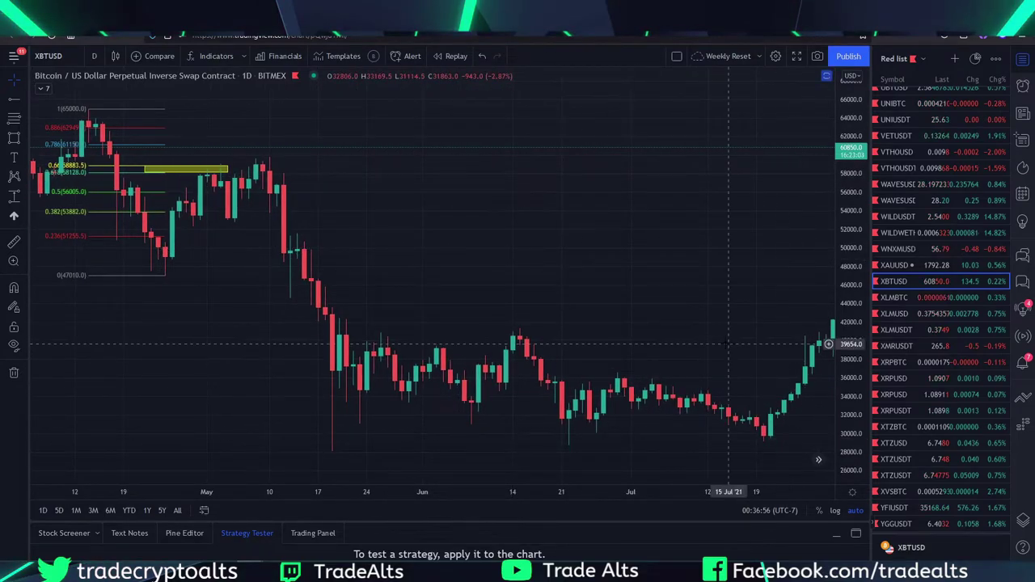
scroll(497, 347, right, 5)
scroll(558, 354, down, 3)
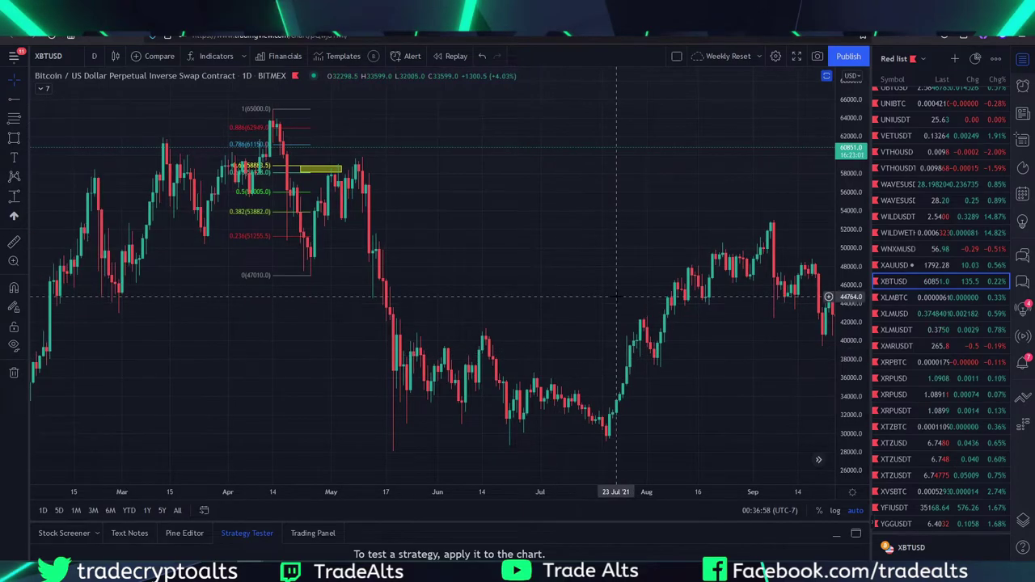
scroll(566, 357, right, 6)
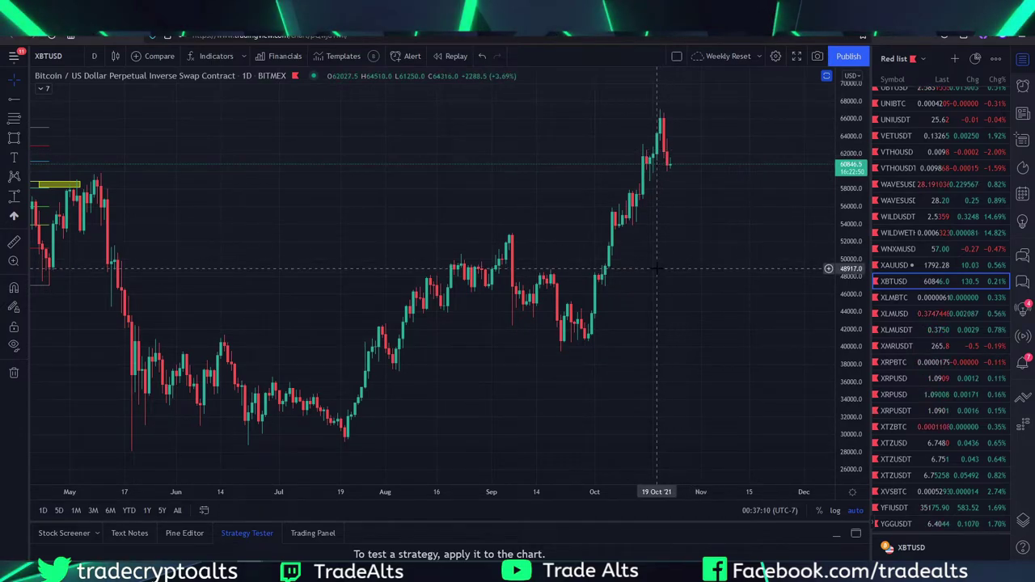
drag(657, 267, 694, 265)
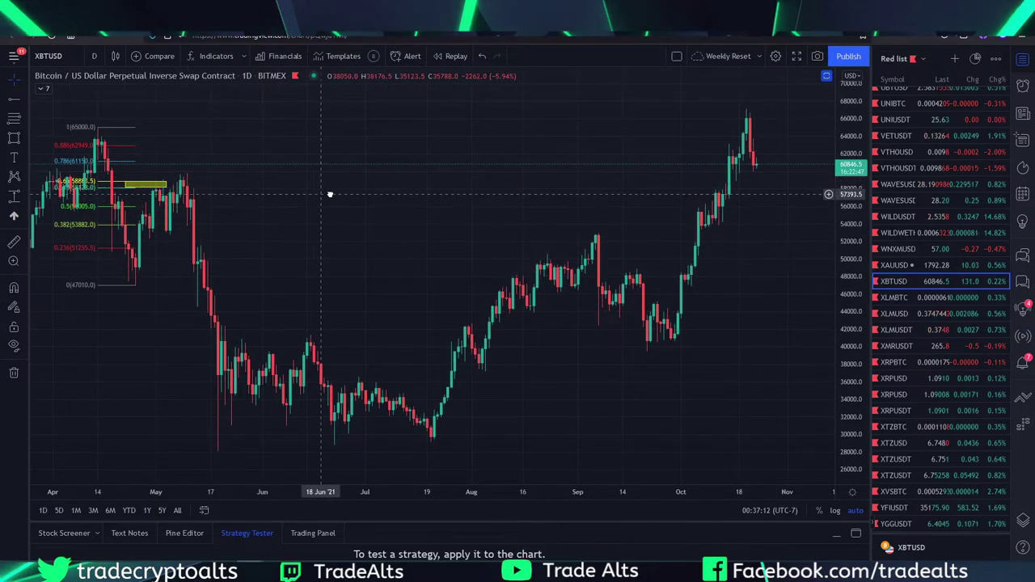
drag(323, 194, 406, 223)
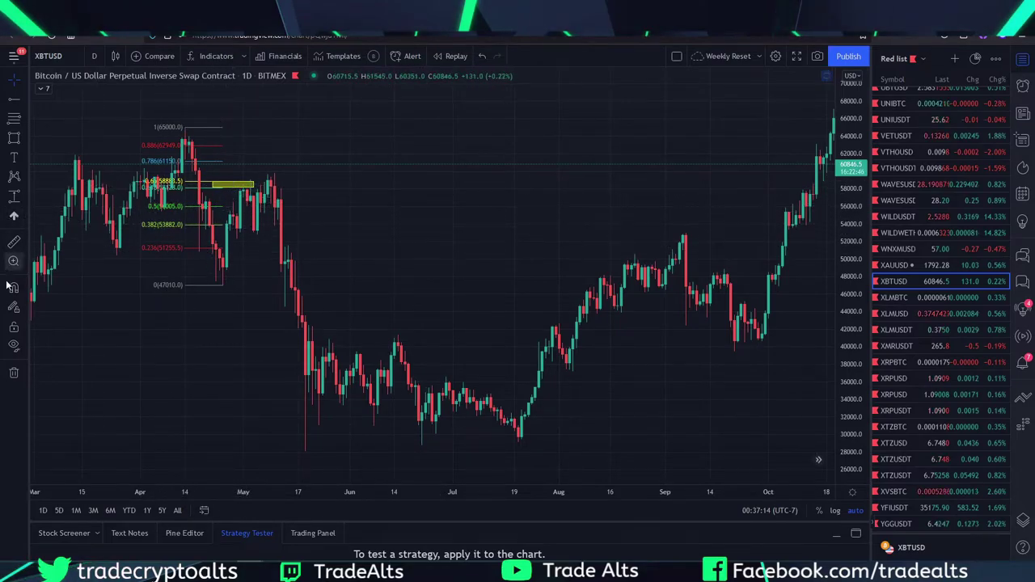
- Remove the April 2021 retracement and its shaded rectangle, leaving the April and May 2021 swing highs in view
click(14, 373)
drag(415, 243, 369, 243)
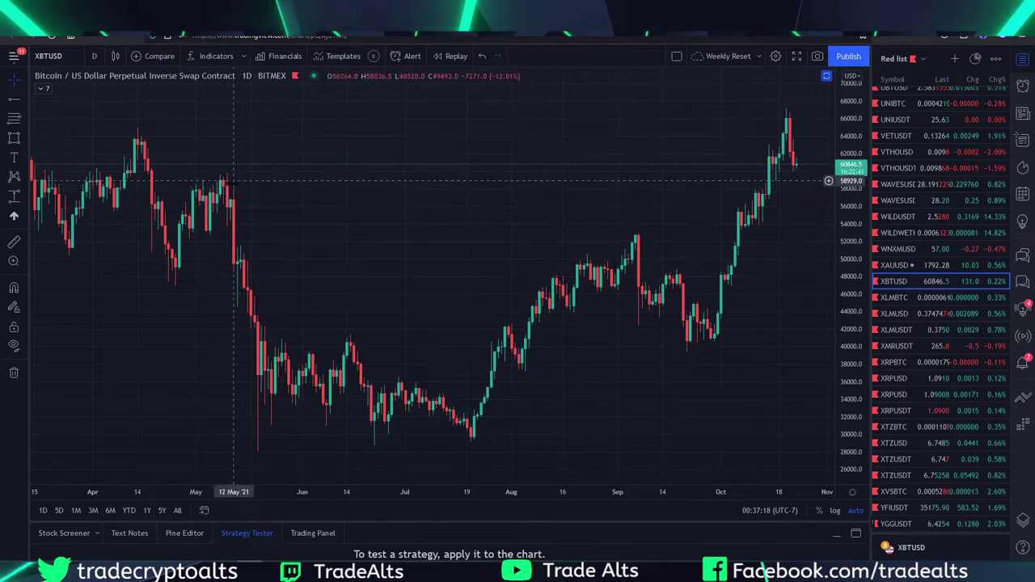
drag(137, 133, 224, 132)
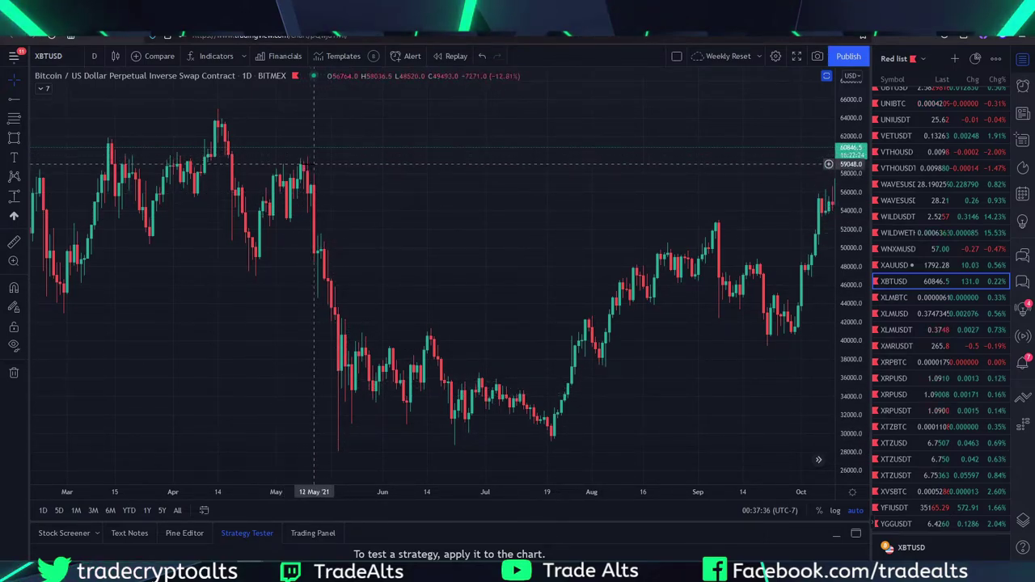
- Turn on Magnet Mode and draw a Fib Retracement from the 10 May 2021 high at 59806 to the 19 May 2021 low at 28157
scroll(446, 186, right, 2)
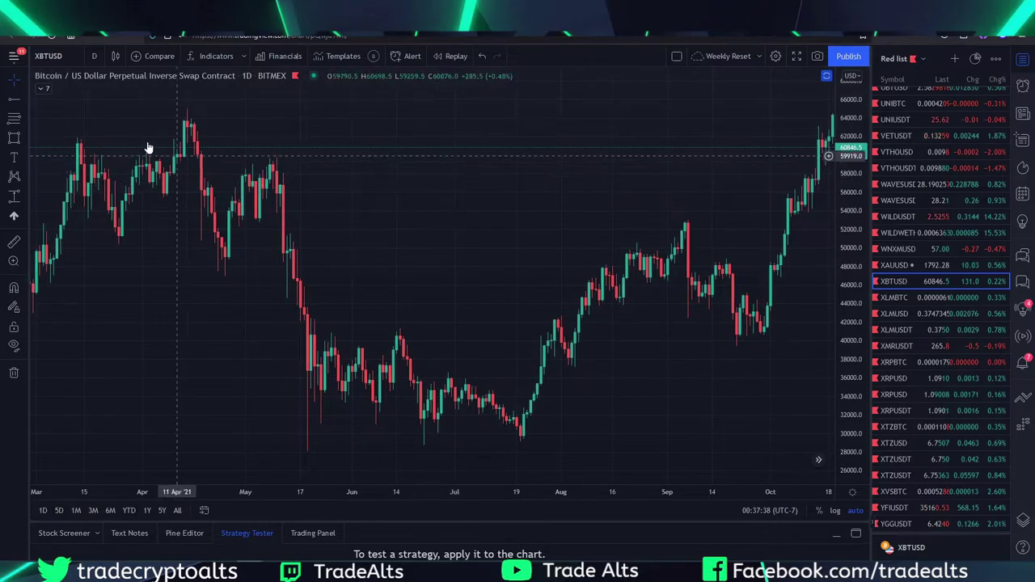
click(18, 120)
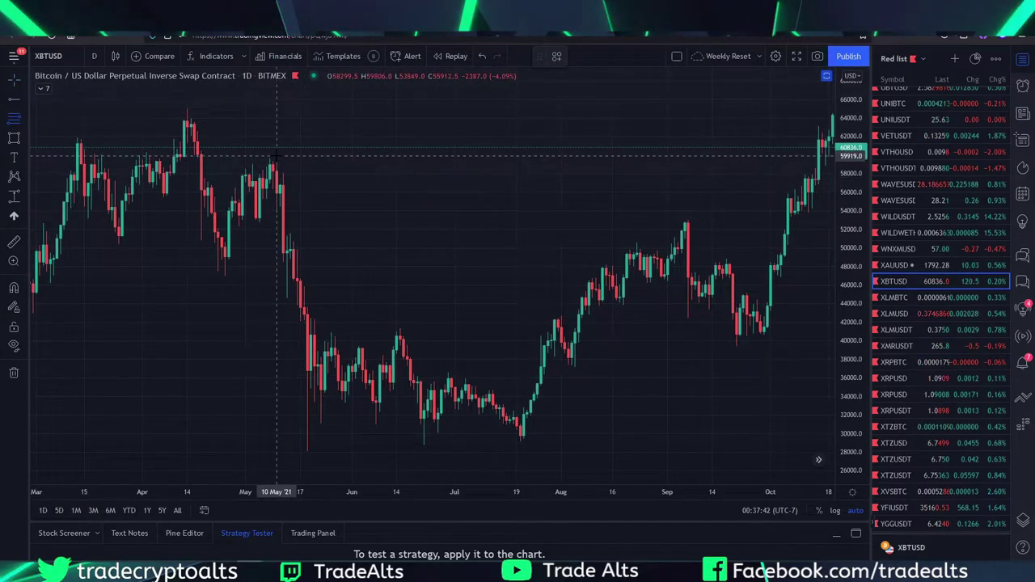
click(14, 287)
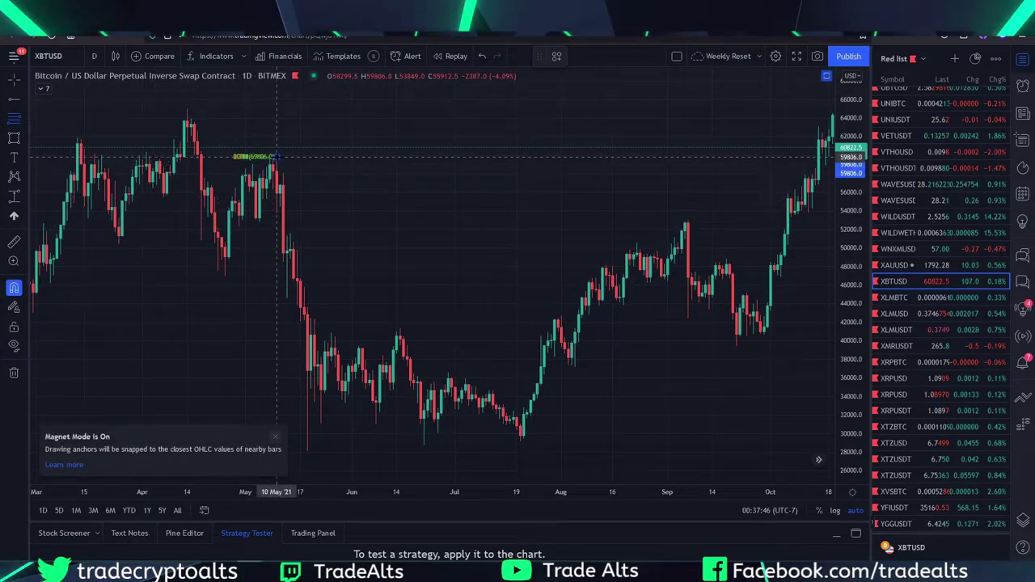
click(276, 156)
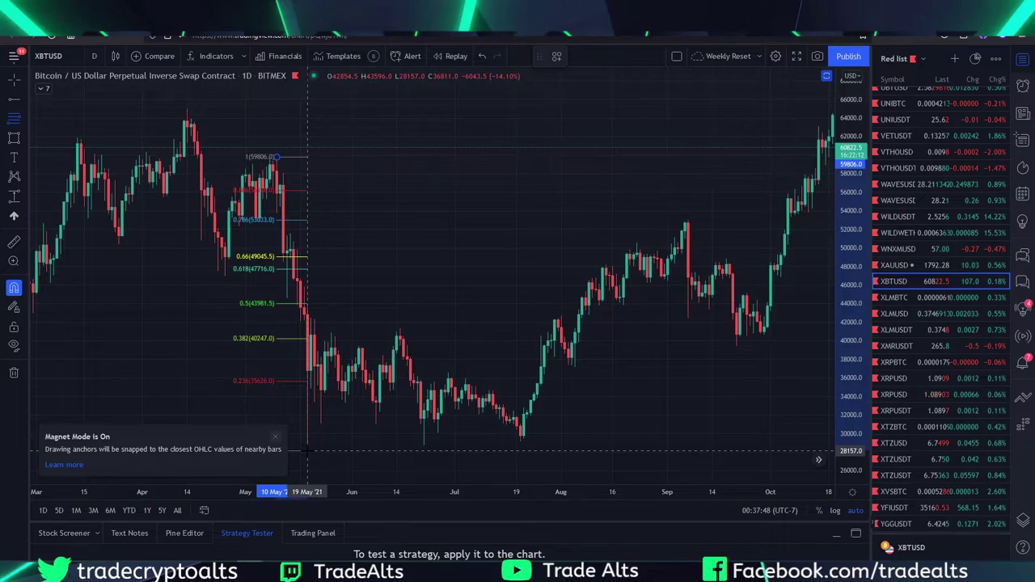
click(307, 451)
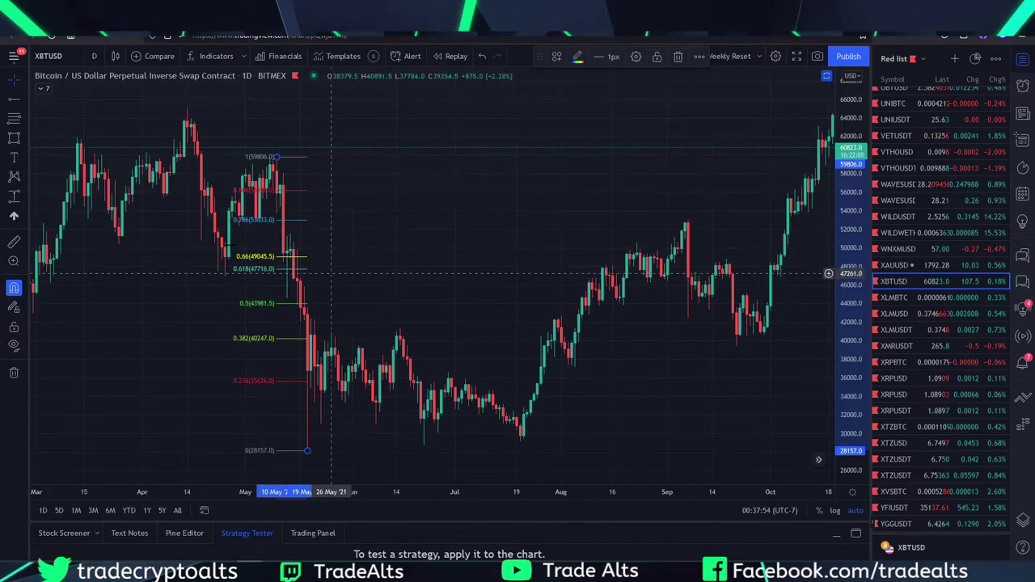
- Shade the 0.618–0.66 zone of the May 2021 retracement with a rectangle spanning 19 May to 20 August 2021
click(14, 137)
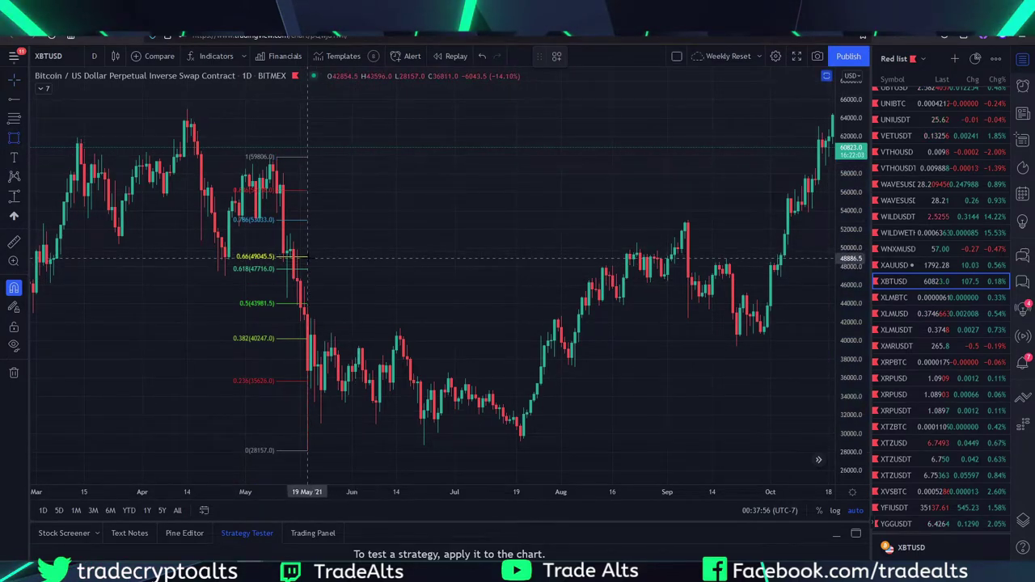
drag(307, 258, 659, 268)
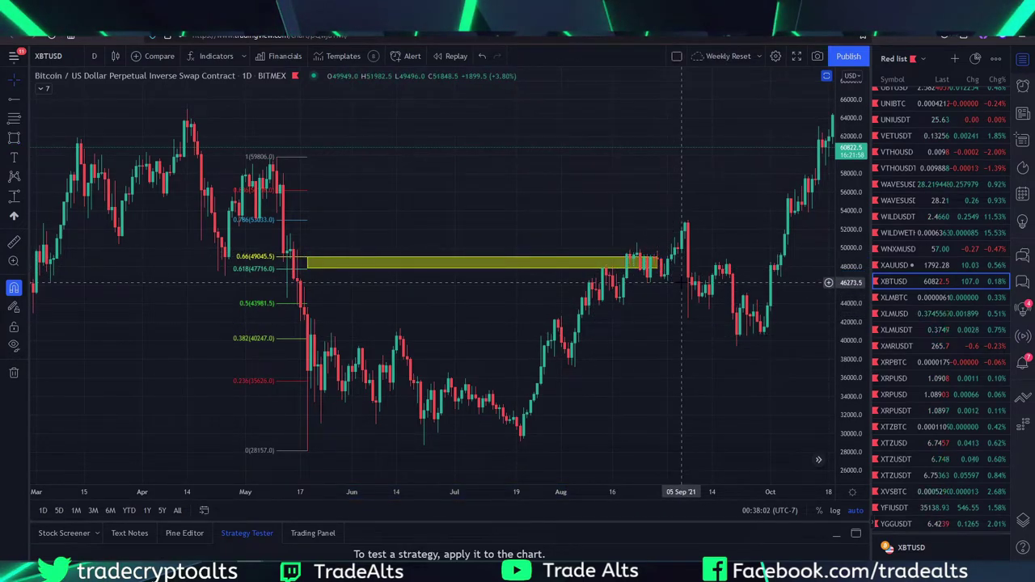
click(671, 262)
drag(657, 263, 627, 263)
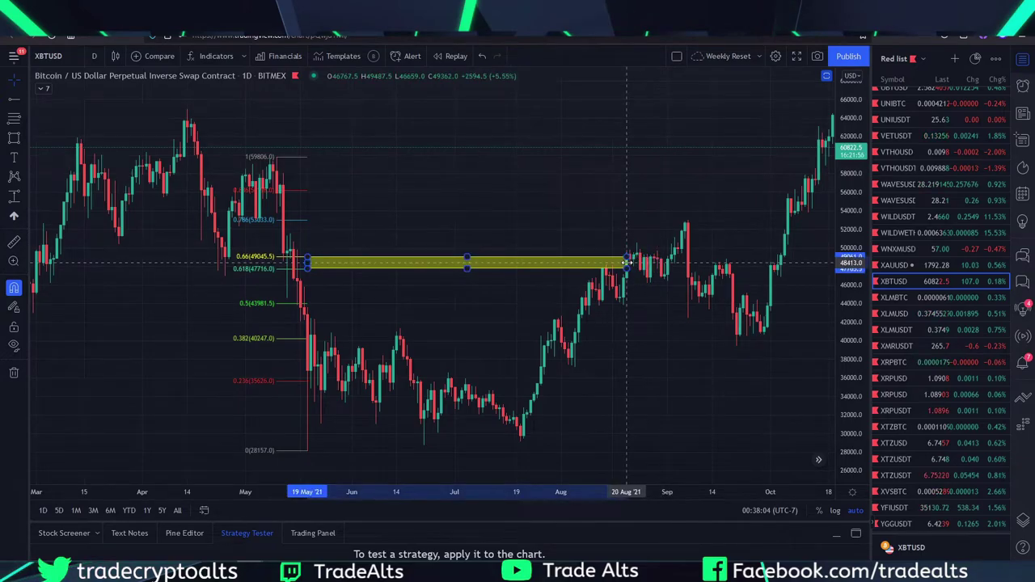
click(631, 267)
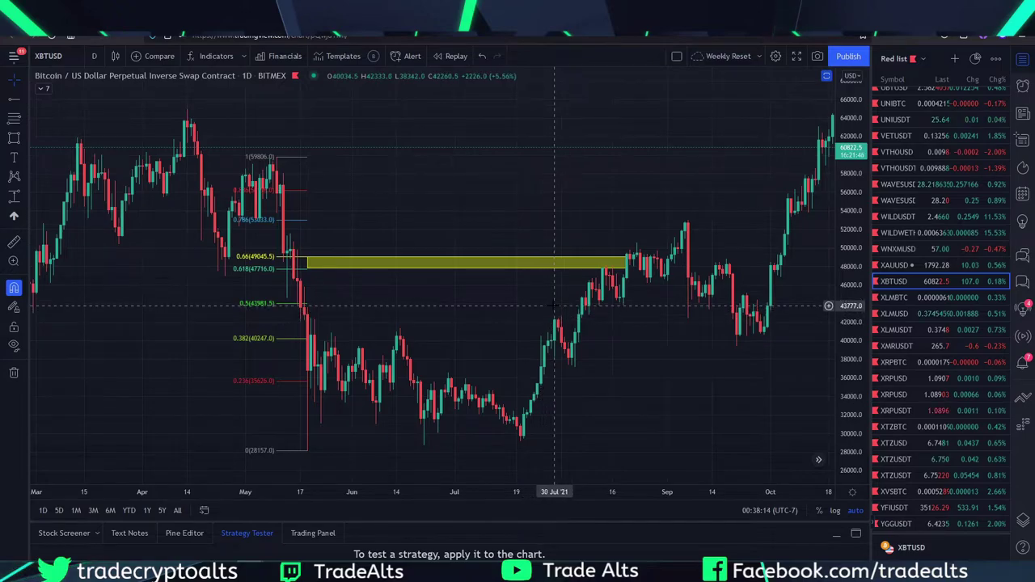
- Place a horizontal ray at about 53009.5 along the 0.786 level, starting from 18 May 2021
click(611, 269)
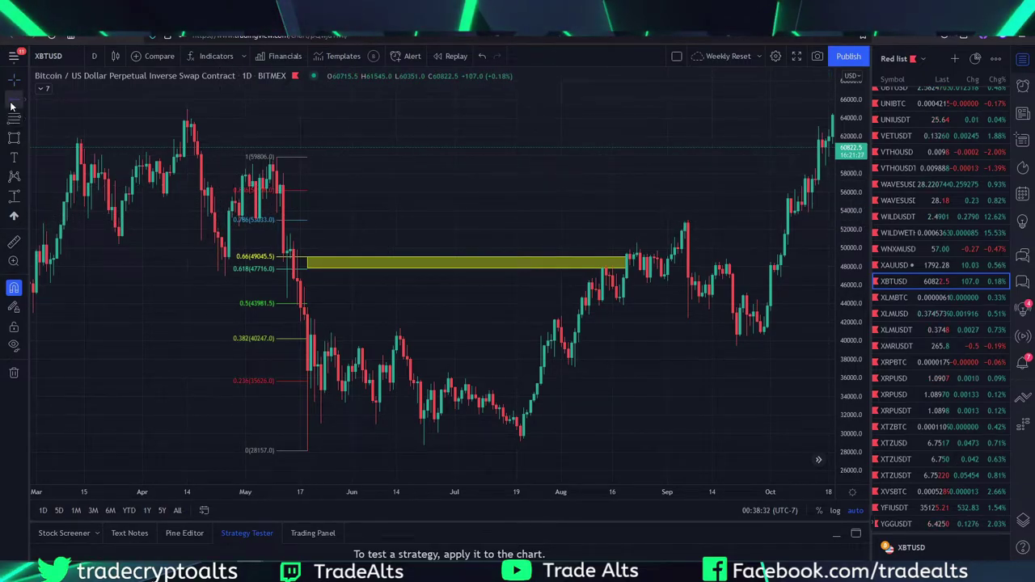
click(305, 220)
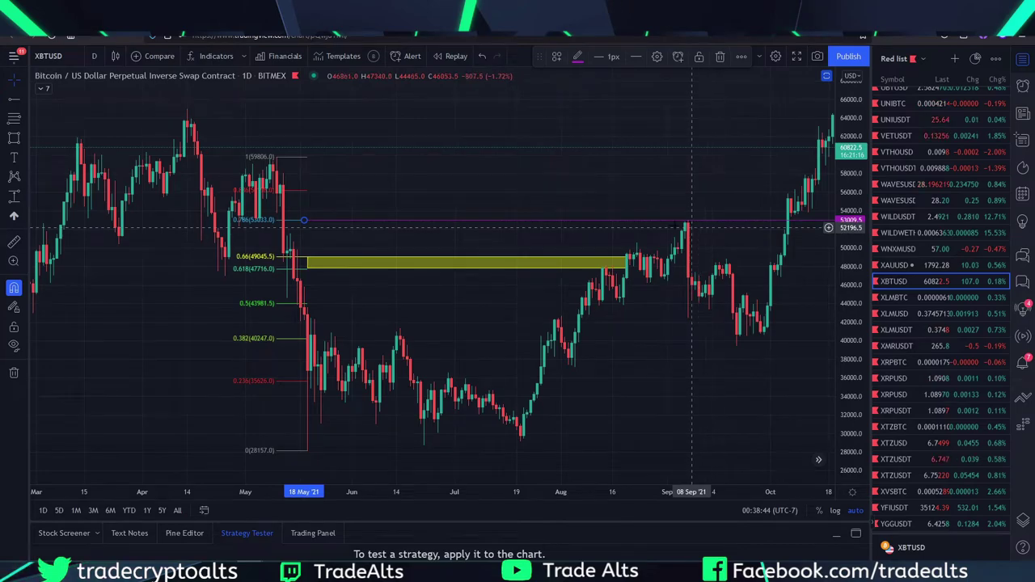
click(317, 267)
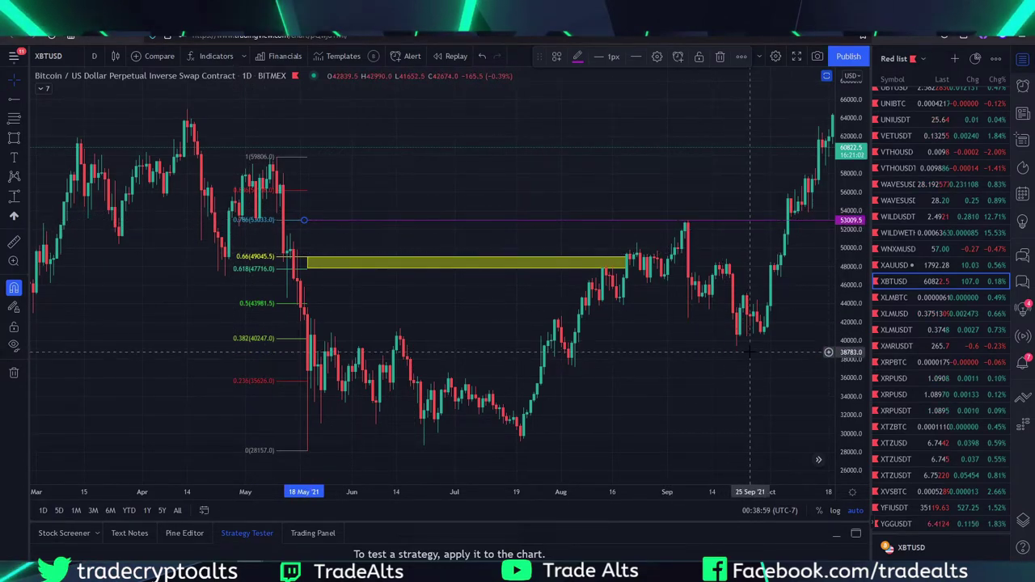
- Remove the May 2021 retracement, its shaded rectangle and the horizontal ray from the chart
drag(774, 320, 670, 346)
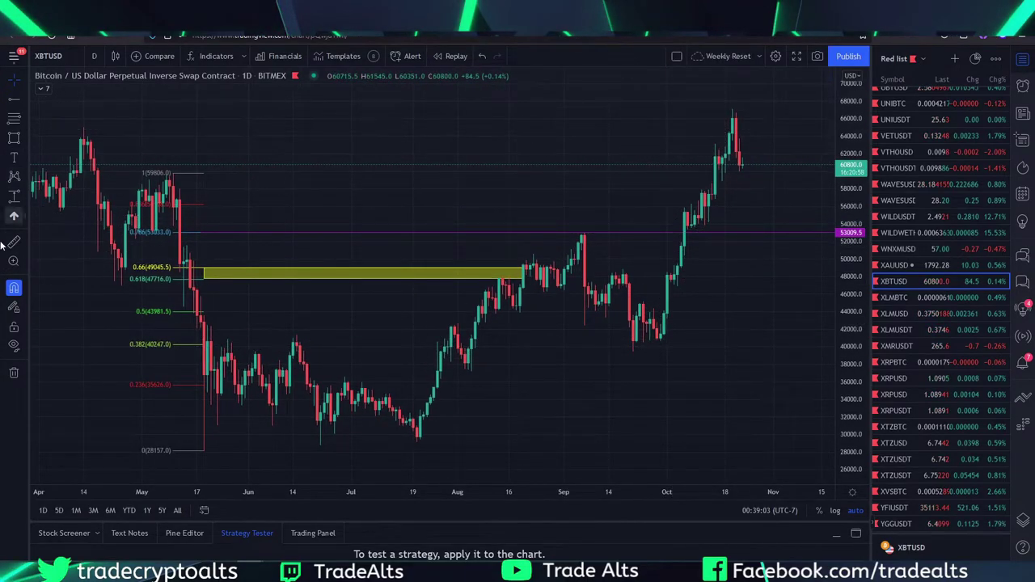
click(17, 374)
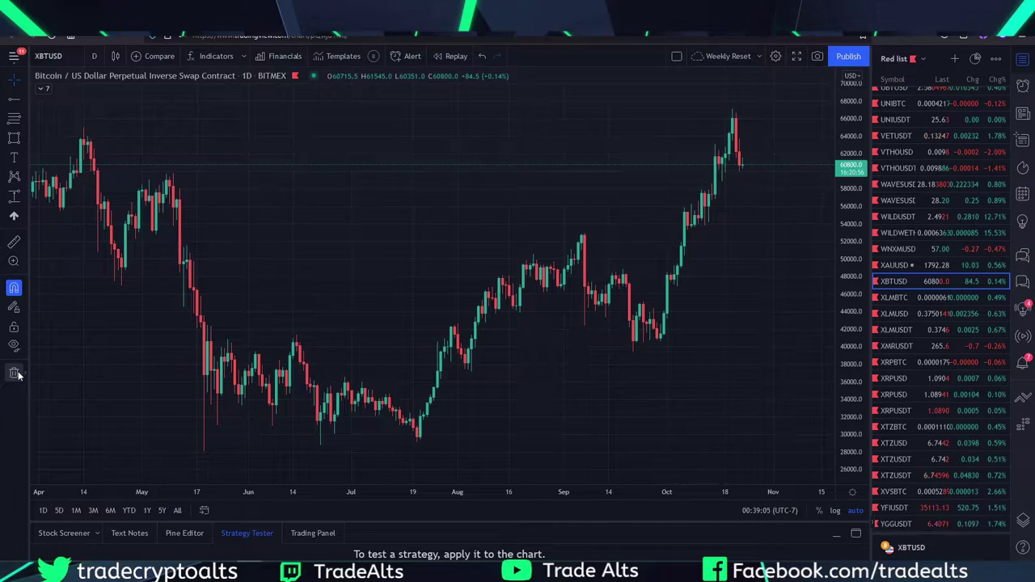
- Switch the XBTUSD chart from the daily to the 15-minute interval
drag(612, 368, 722, 379)
scroll(722, 378, up, 3)
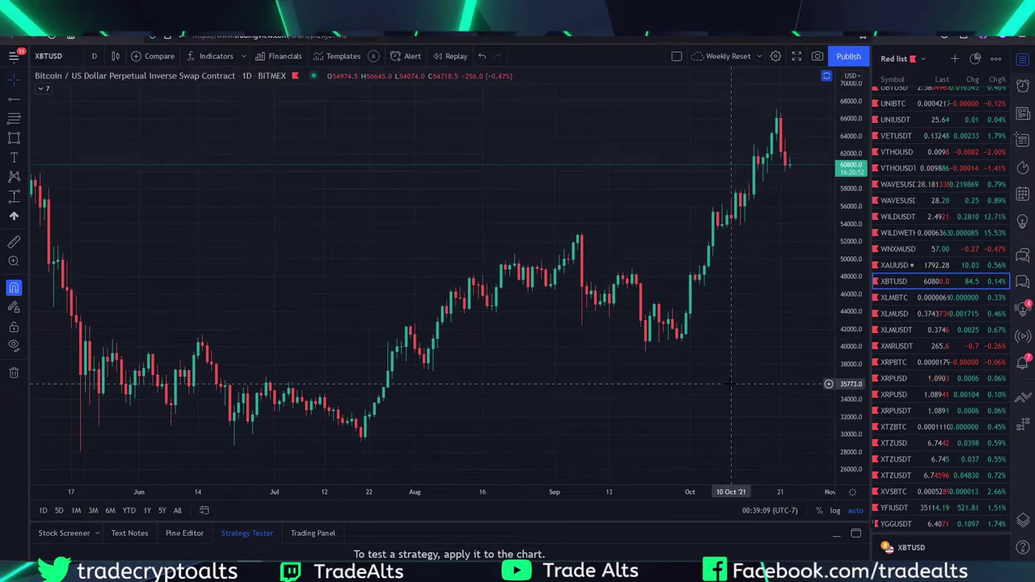
scroll(731, 383, right, 2)
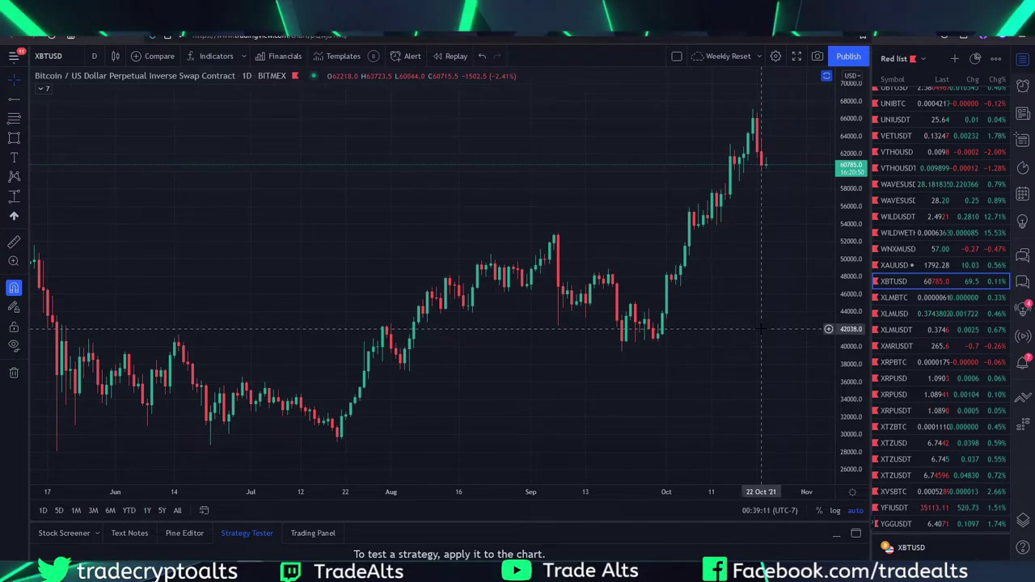
scroll(760, 329, up, 5)
scroll(722, 328, up, 1)
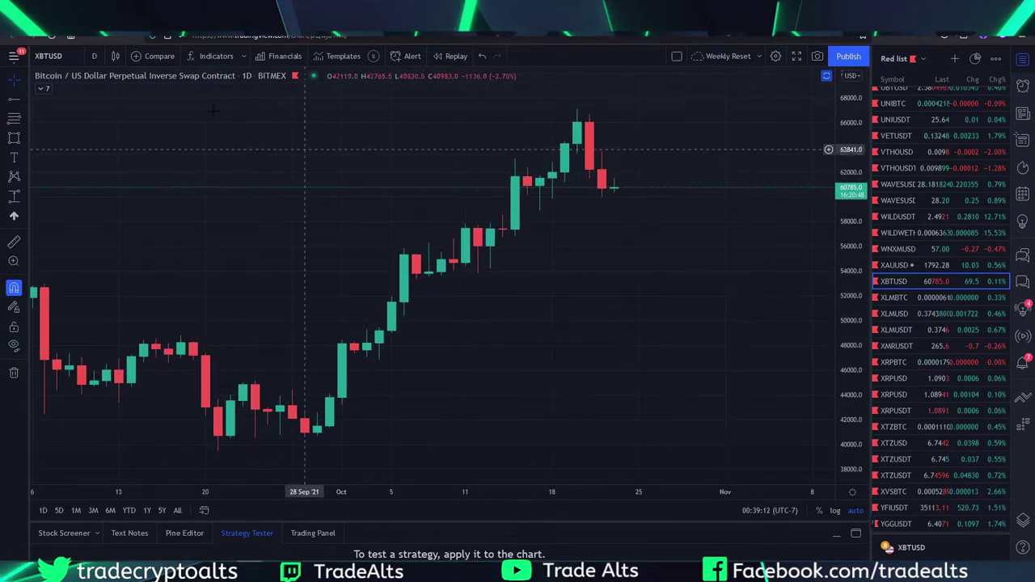
click(94, 56)
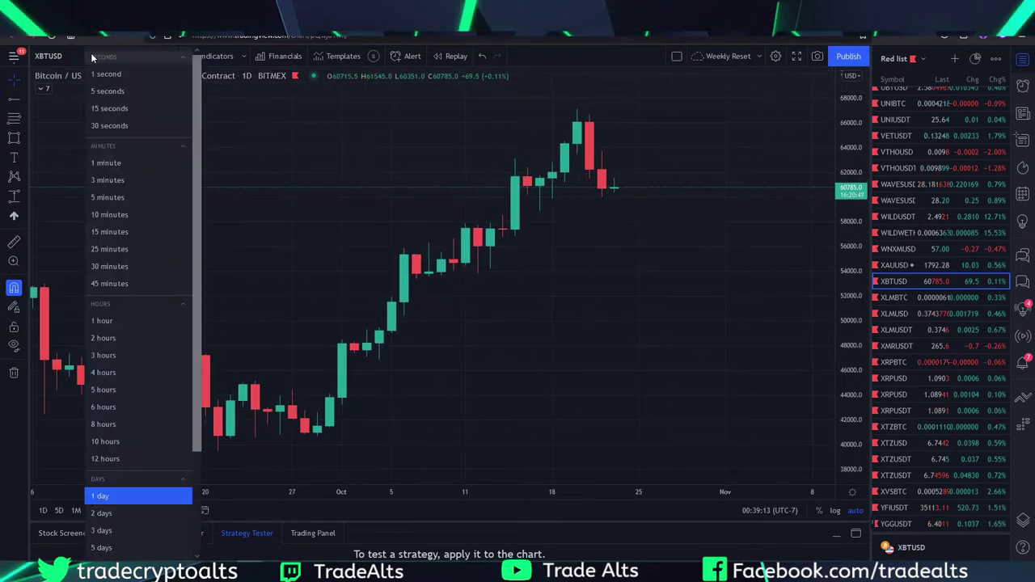
click(113, 232)
- Examine the 15-minute price action of mid to late October 2021 for recent swing highs and lows
scroll(486, 275, down, 4)
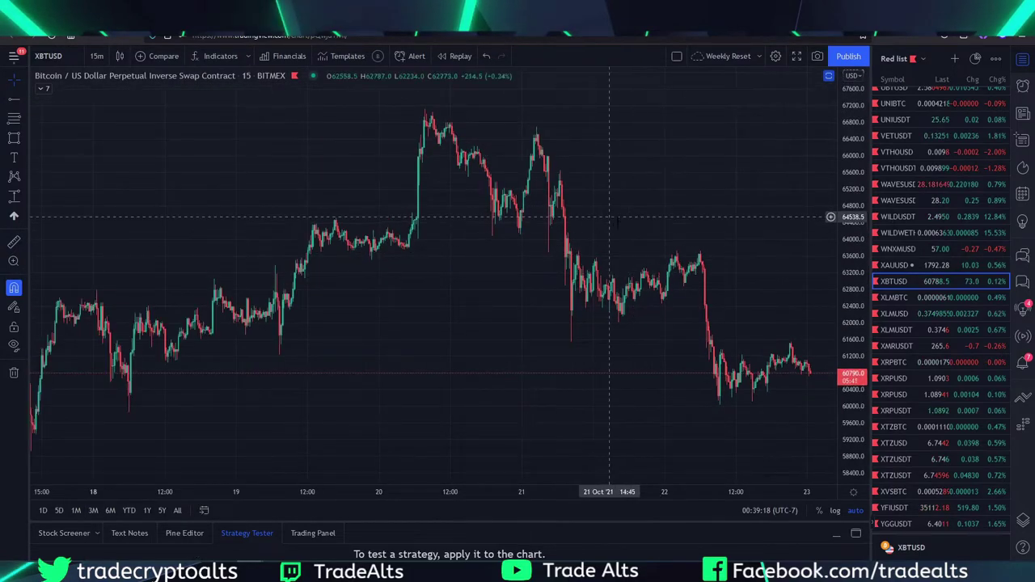
scroll(608, 243, up, 2)
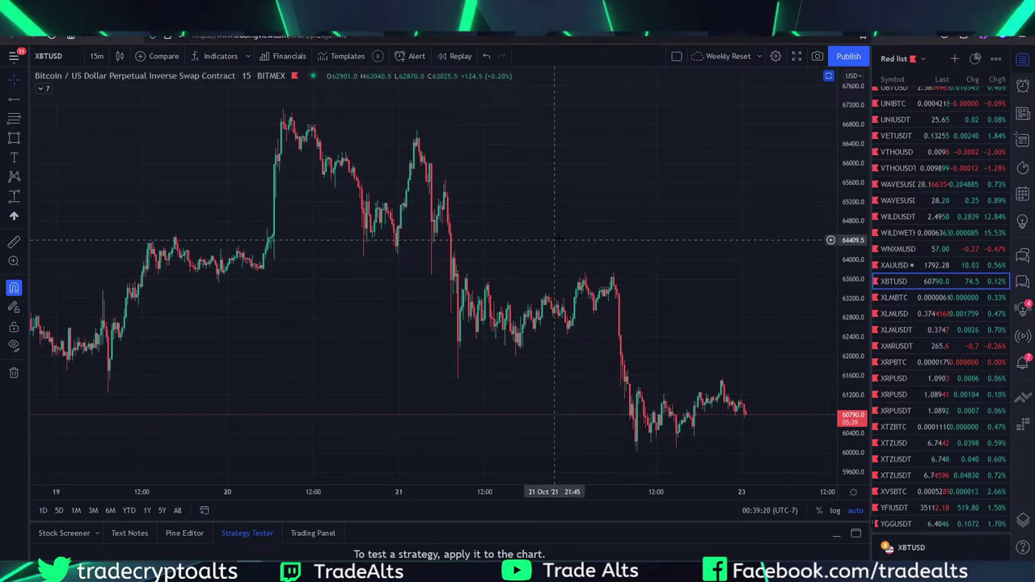
scroll(647, 267, up, 3)
drag(685, 309, 578, 194)
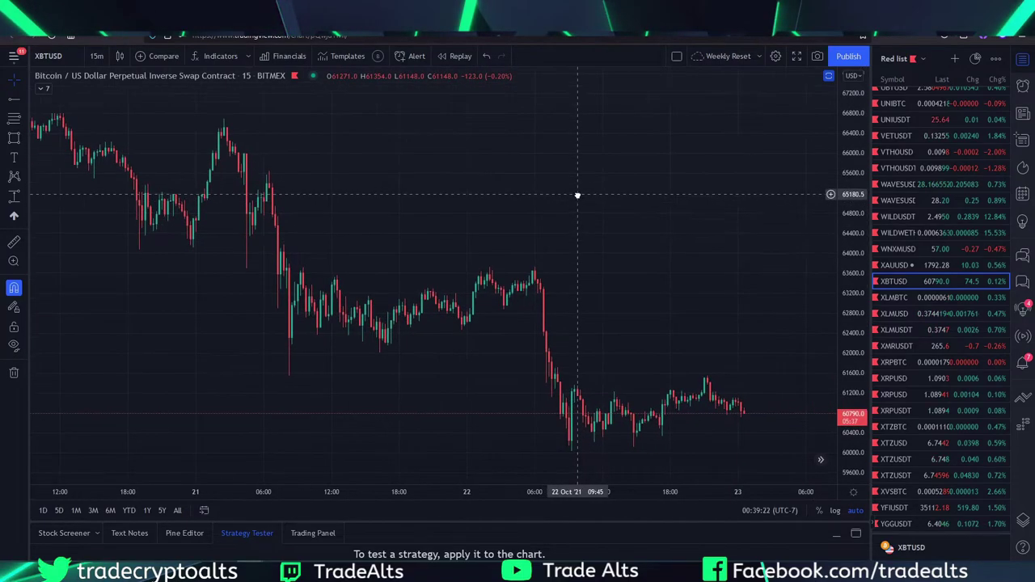
scroll(580, 304, down, 4)
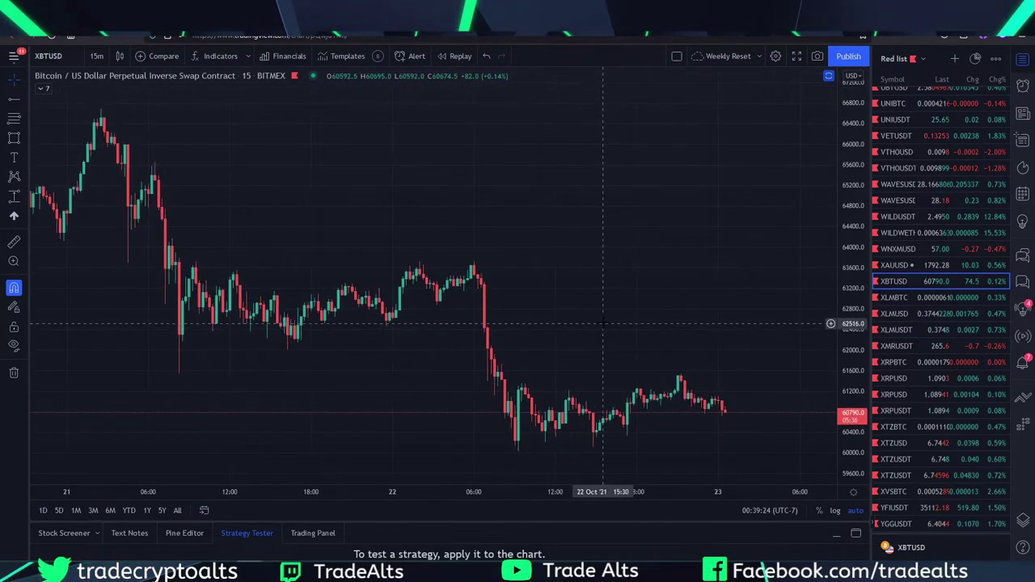
scroll(558, 243, right, 3)
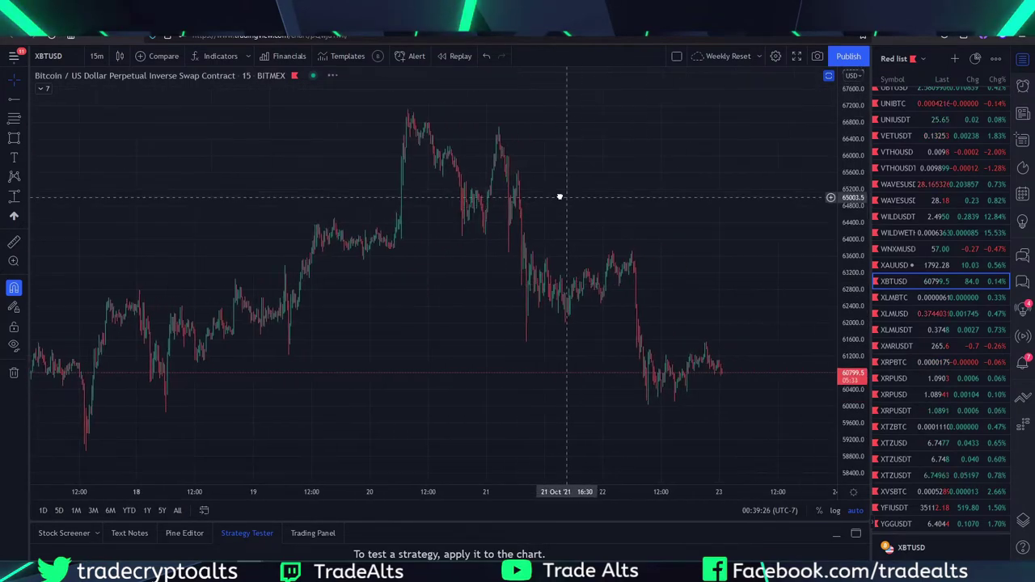
scroll(678, 358, down, 3)
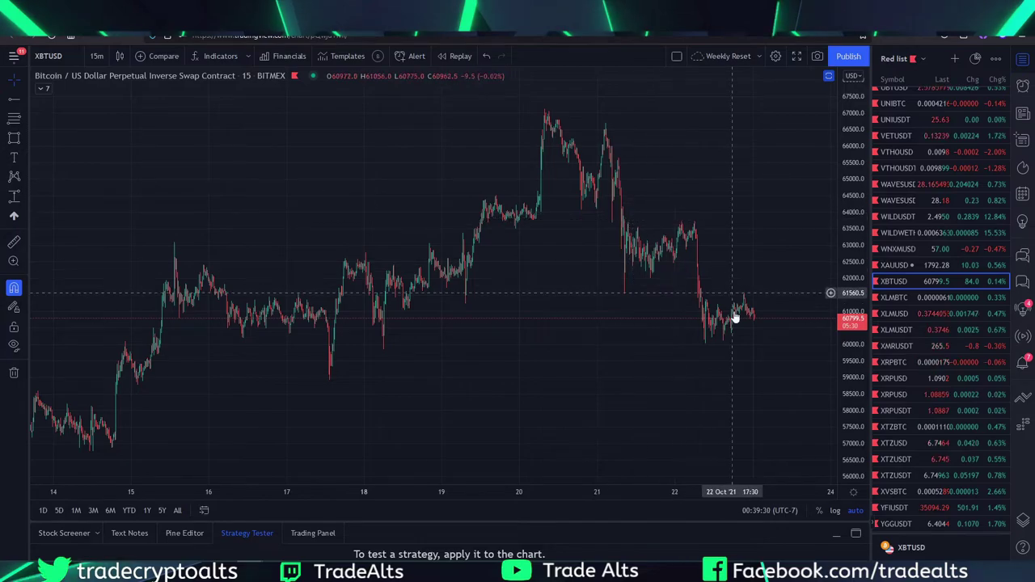
scroll(651, 191, up, 3)
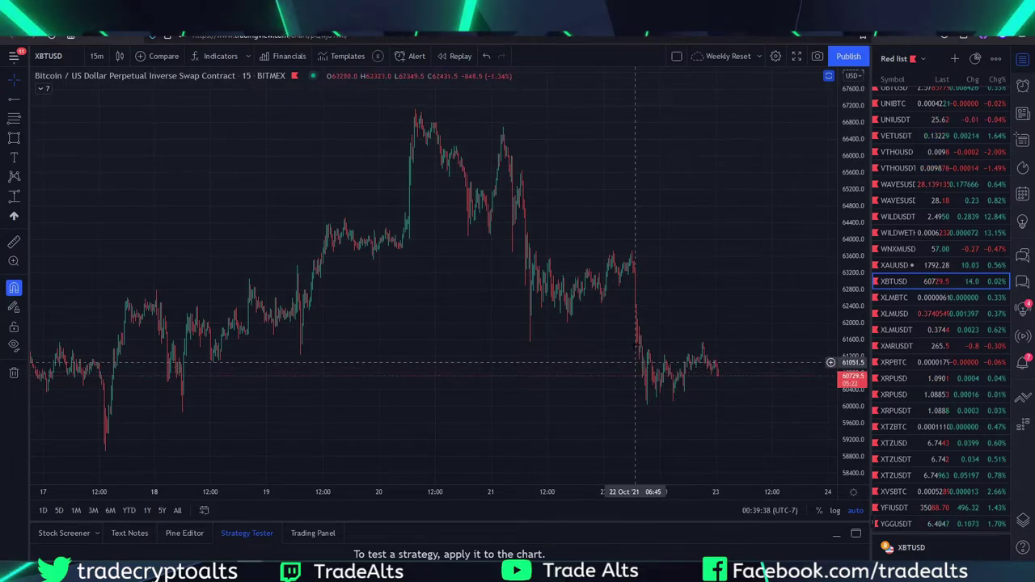
scroll(678, 379, up, 5)
scroll(747, 273, up, 5)
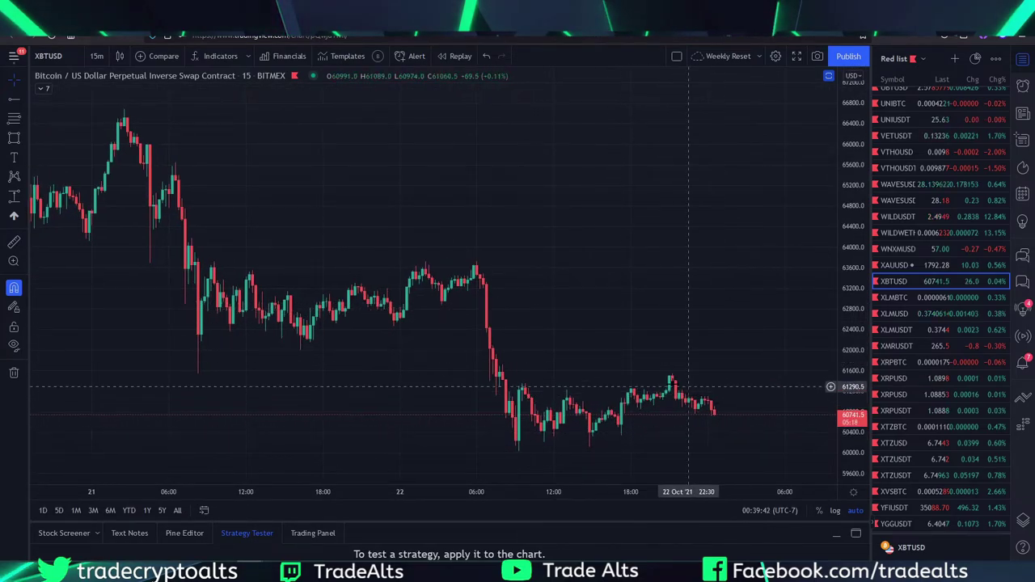
scroll(596, 363, up, 2)
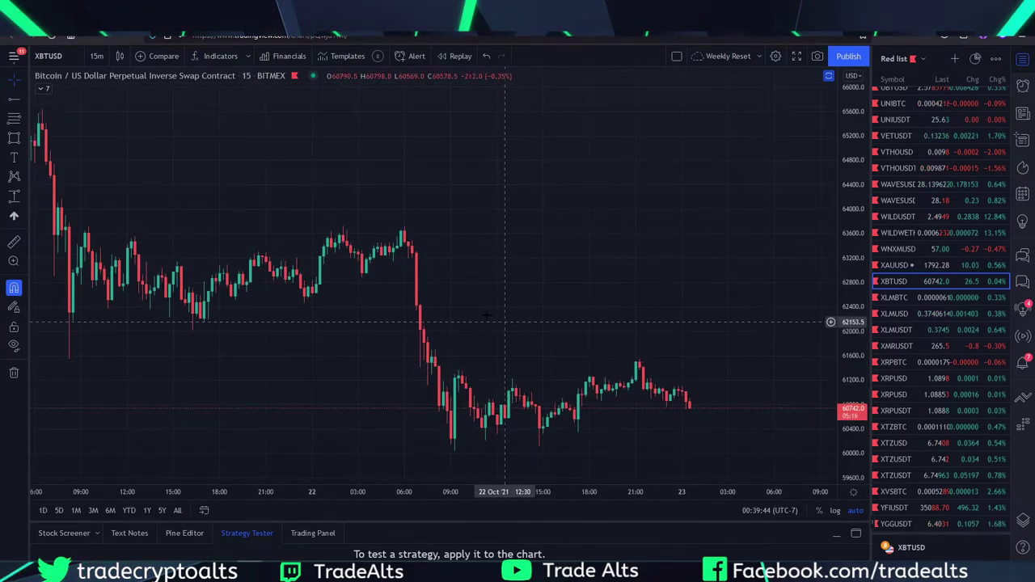
- Draw a Fib Retracement from the 22 October 2021 swing high at 63723.5 to the same day's low at 60044
click(14, 120)
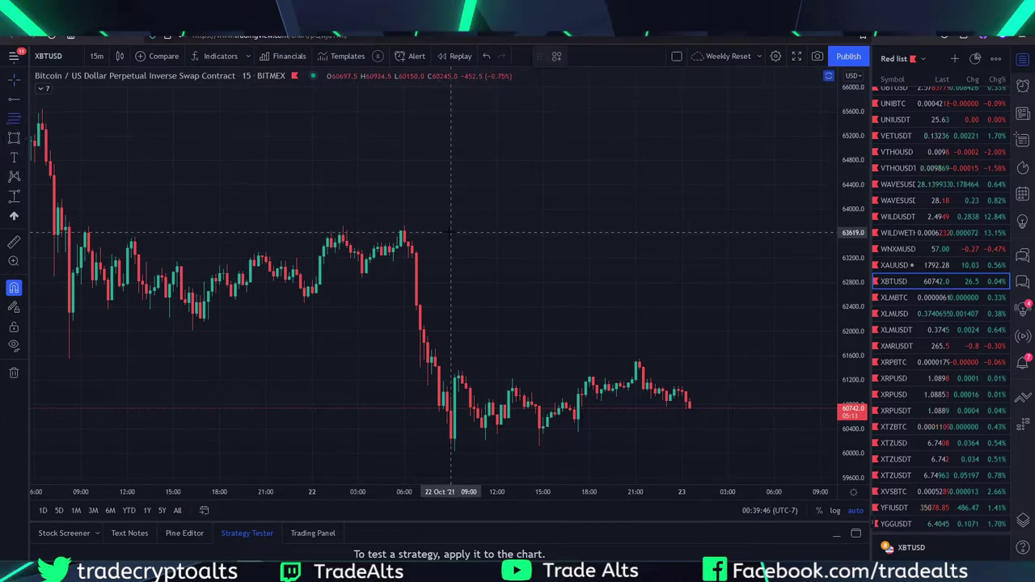
click(404, 226)
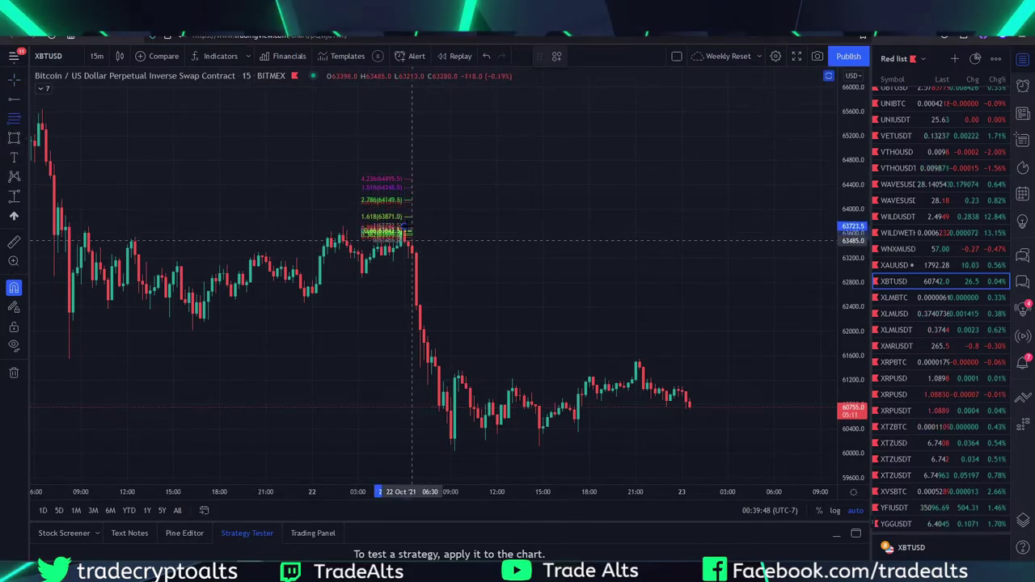
click(455, 450)
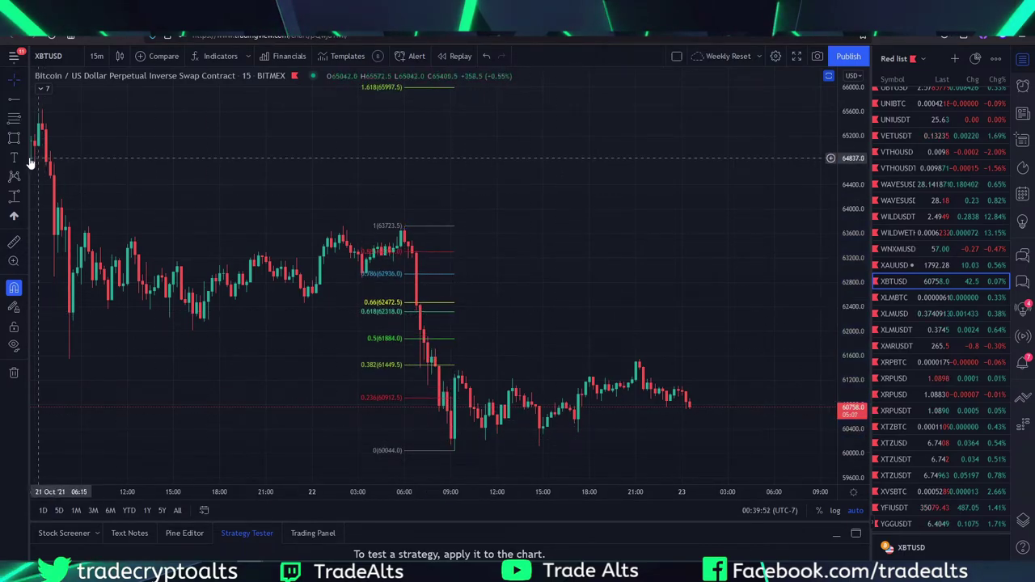
- Shade the 0.618–0.66 zone with a rectangle from about 62471.5 to 62312.5, spanning 22 October 08:15 to 23 October 04:45
click(14, 138)
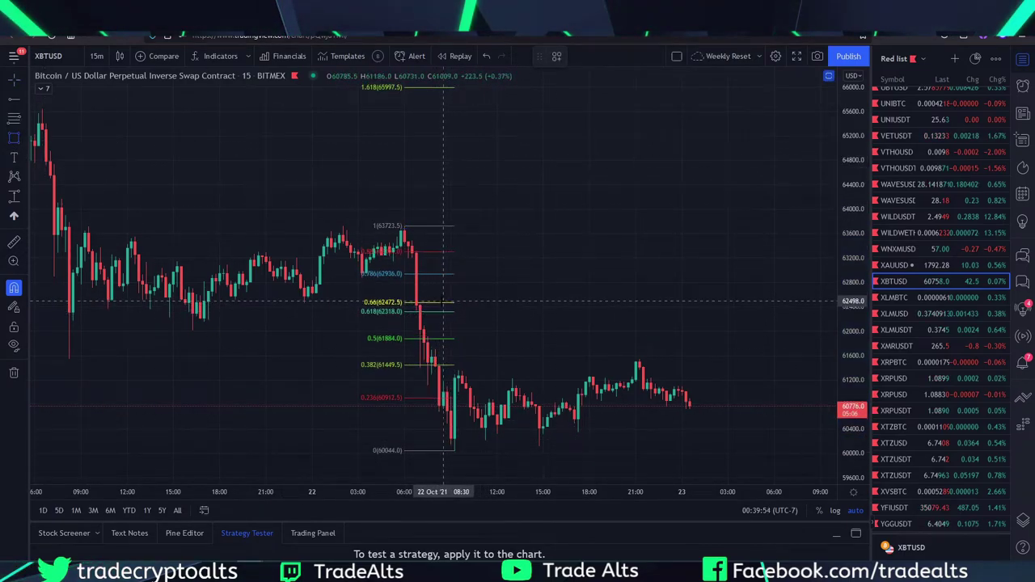
click(439, 302)
click(754, 309)
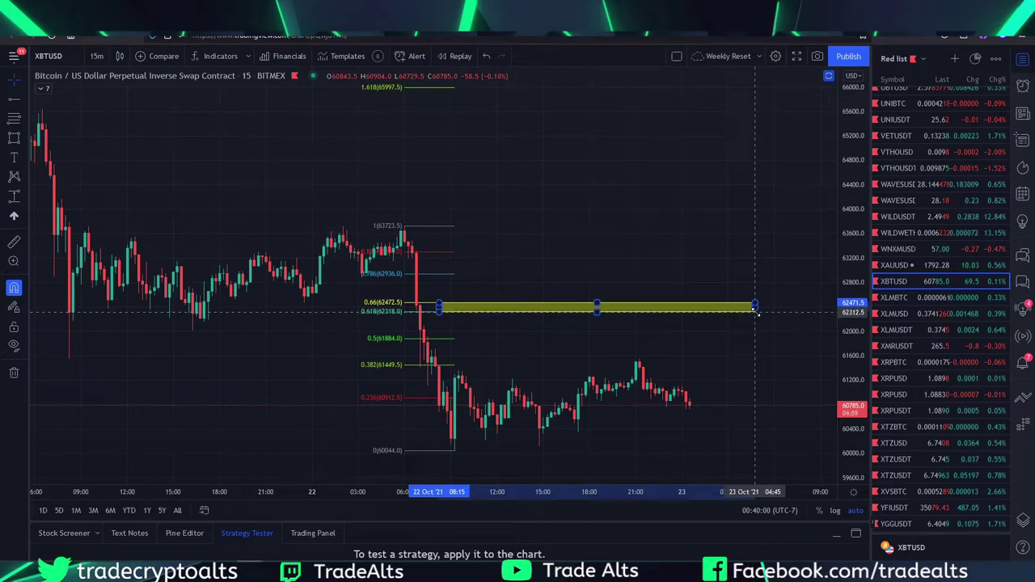
click(693, 283)
- Extend the shaded rectangle's end to 23 October 2021 09:30
drag(563, 242, 542, 210)
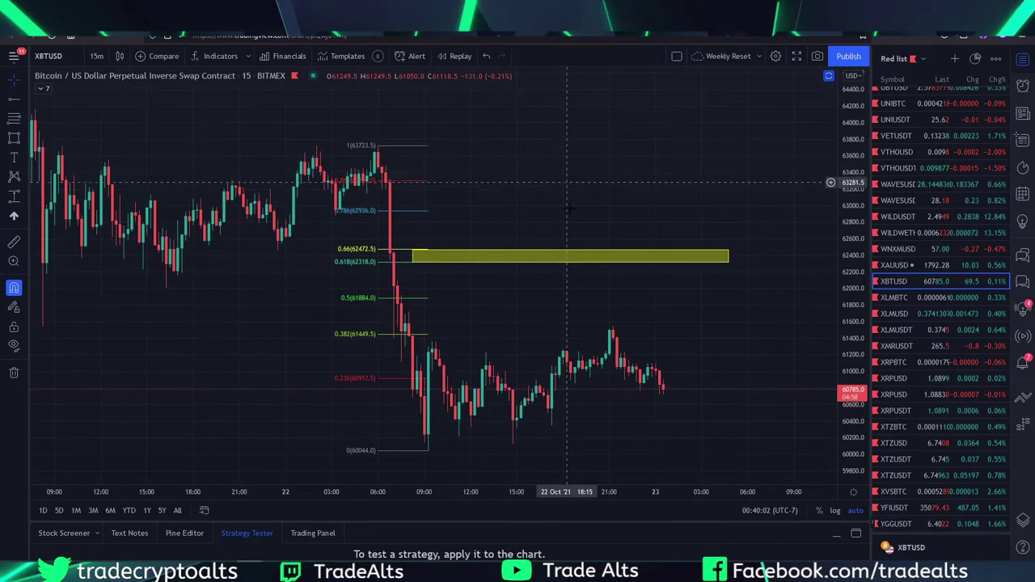
drag(552, 174, 531, 150)
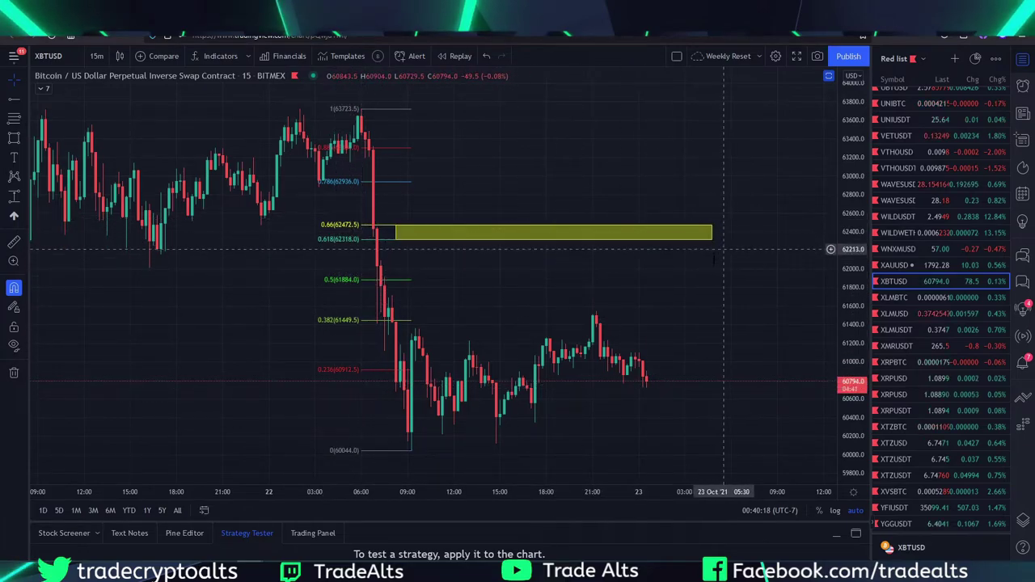
drag(711, 232, 784, 232)
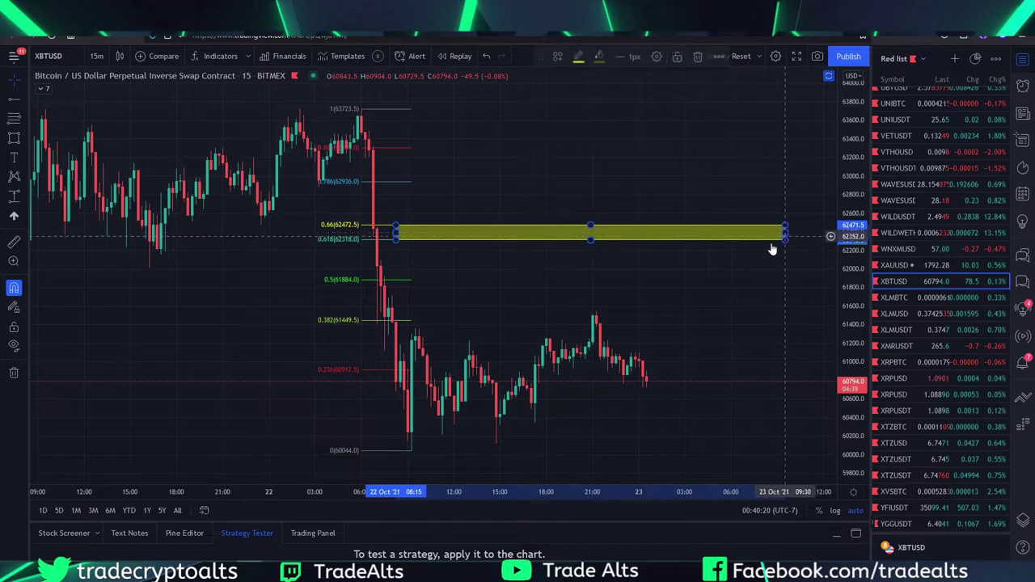